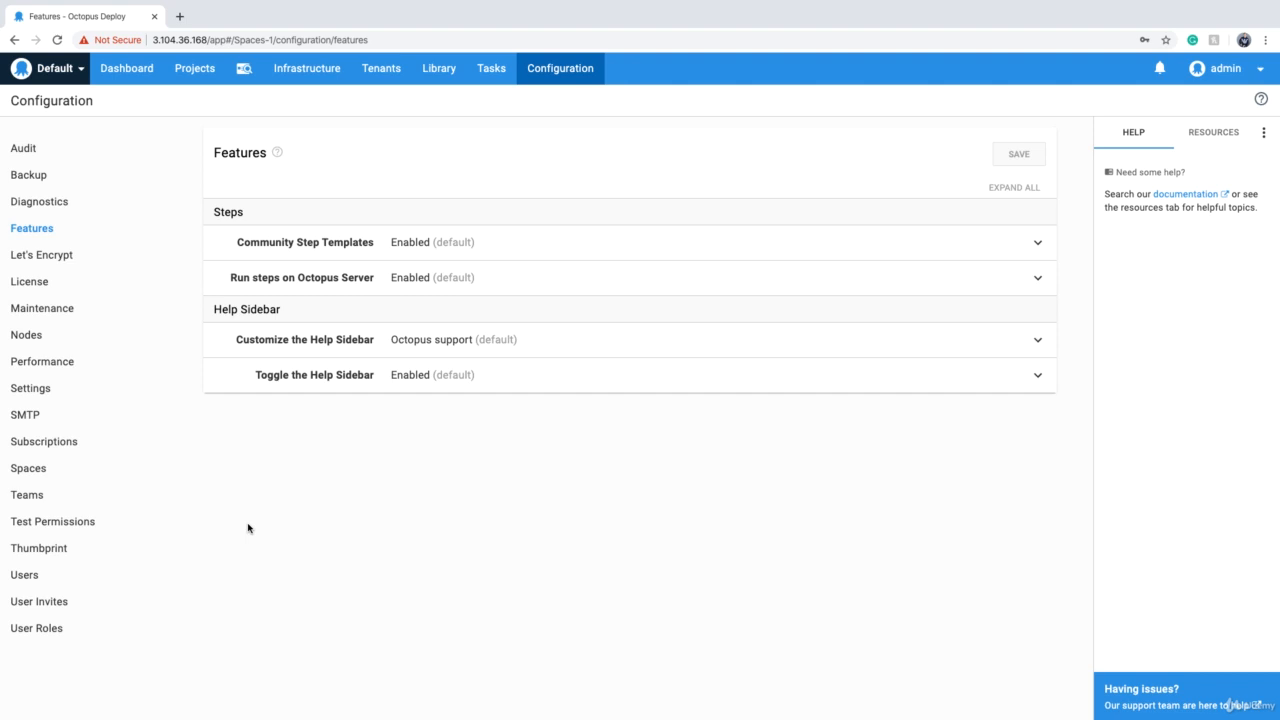
Step: Open the user roles configuration and examine the built-in roles and their descriptions, from Build server to Tenant manager
left_click(30, 628)
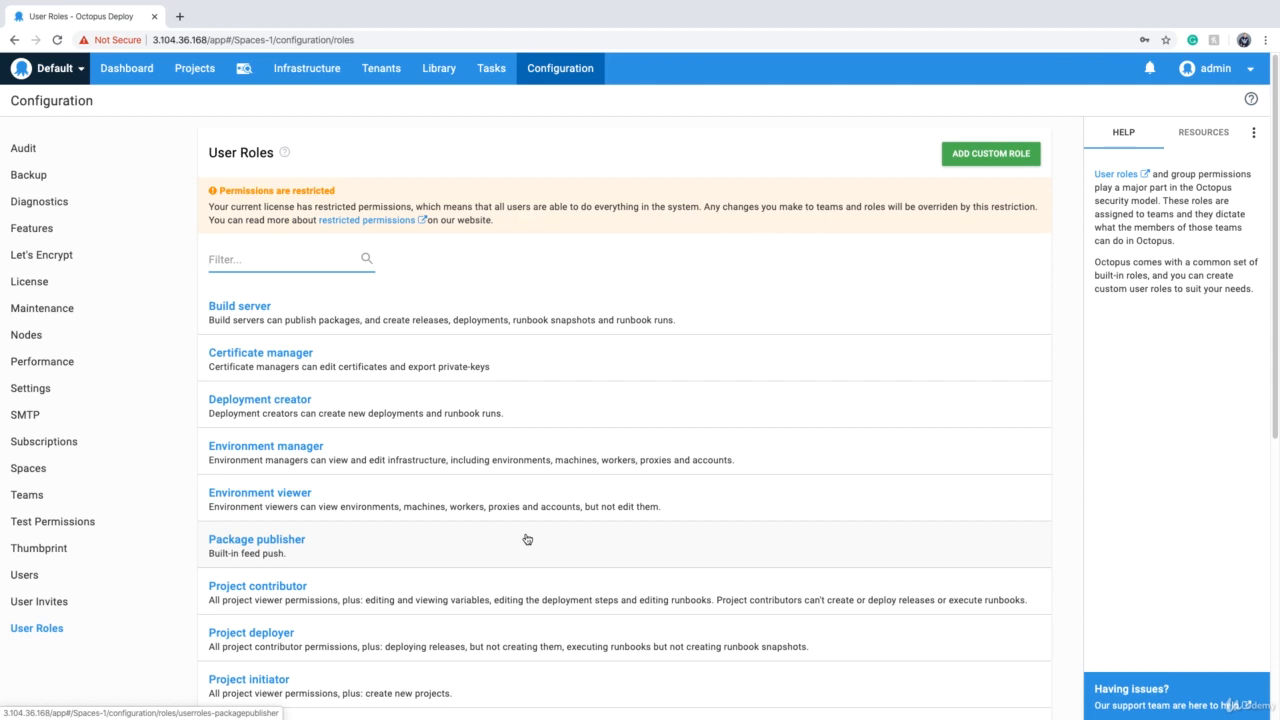
scroll(527, 539, "down", 5)
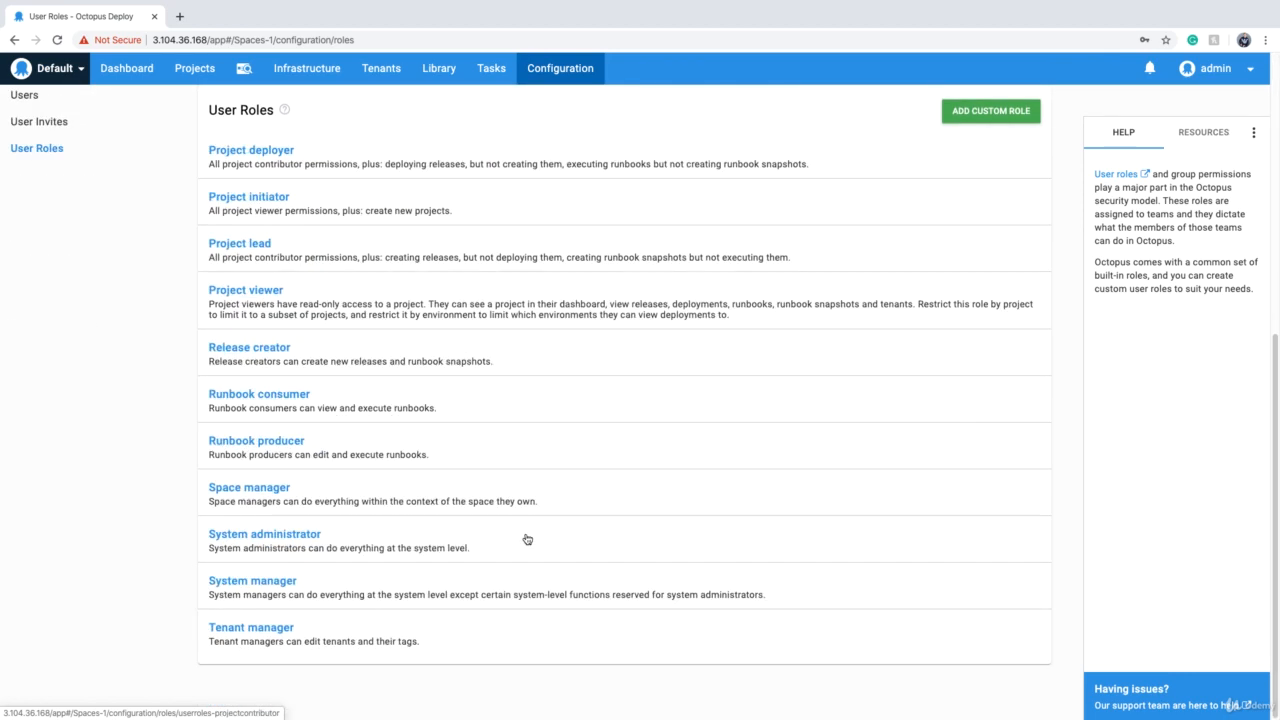
scroll(527, 539, "up", 4)
scroll(527, 539, "up", 1)
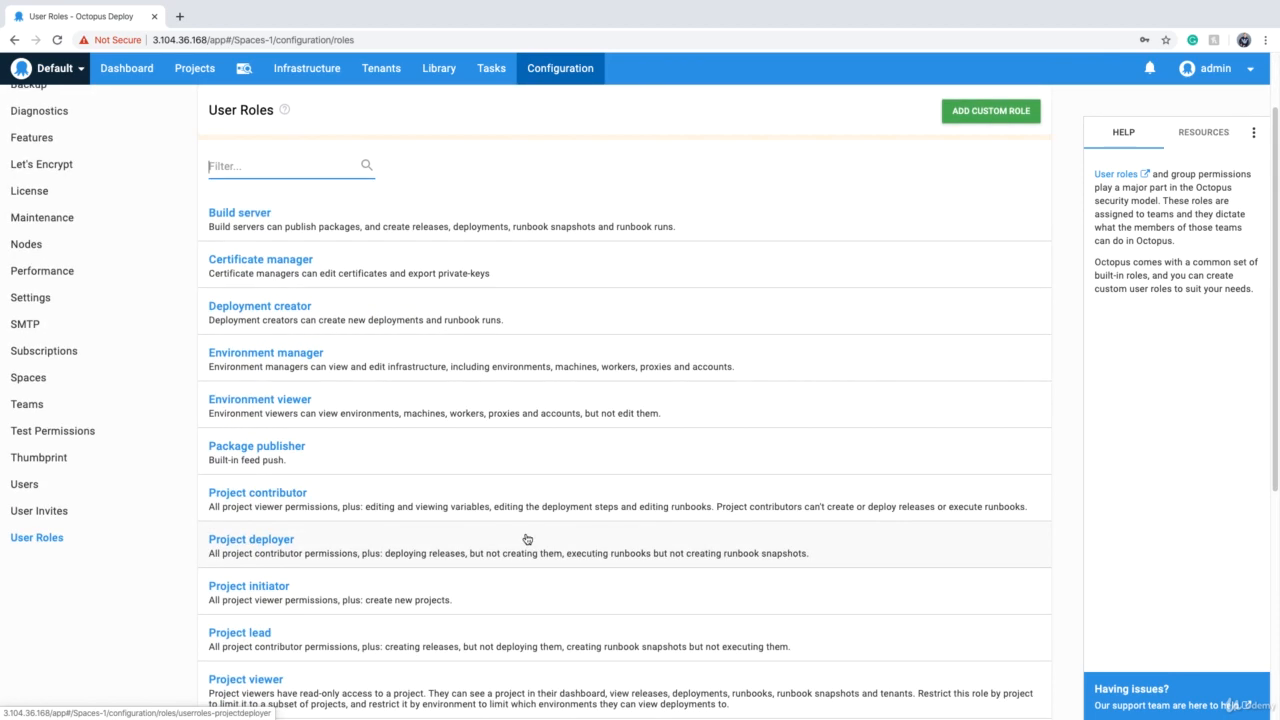
scroll(527, 539, "down", 5)
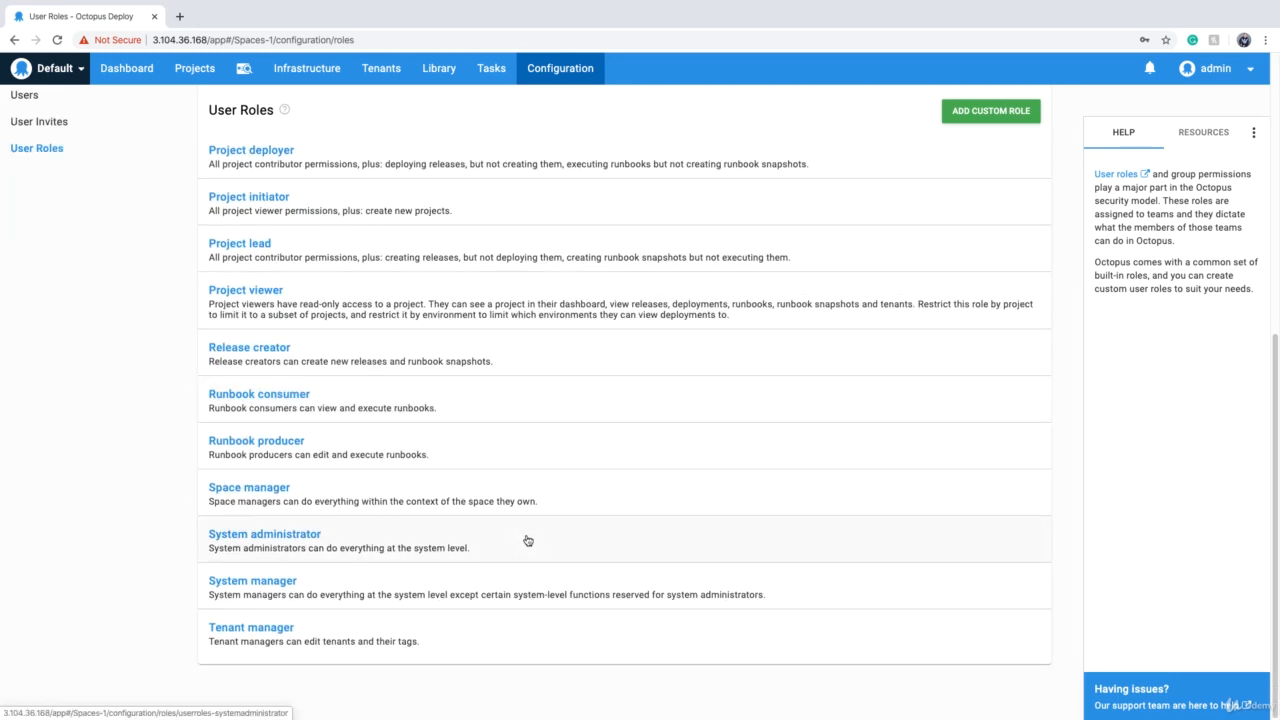
scroll(527, 540, "up", 5)
scroll(527, 540, "down", 5)
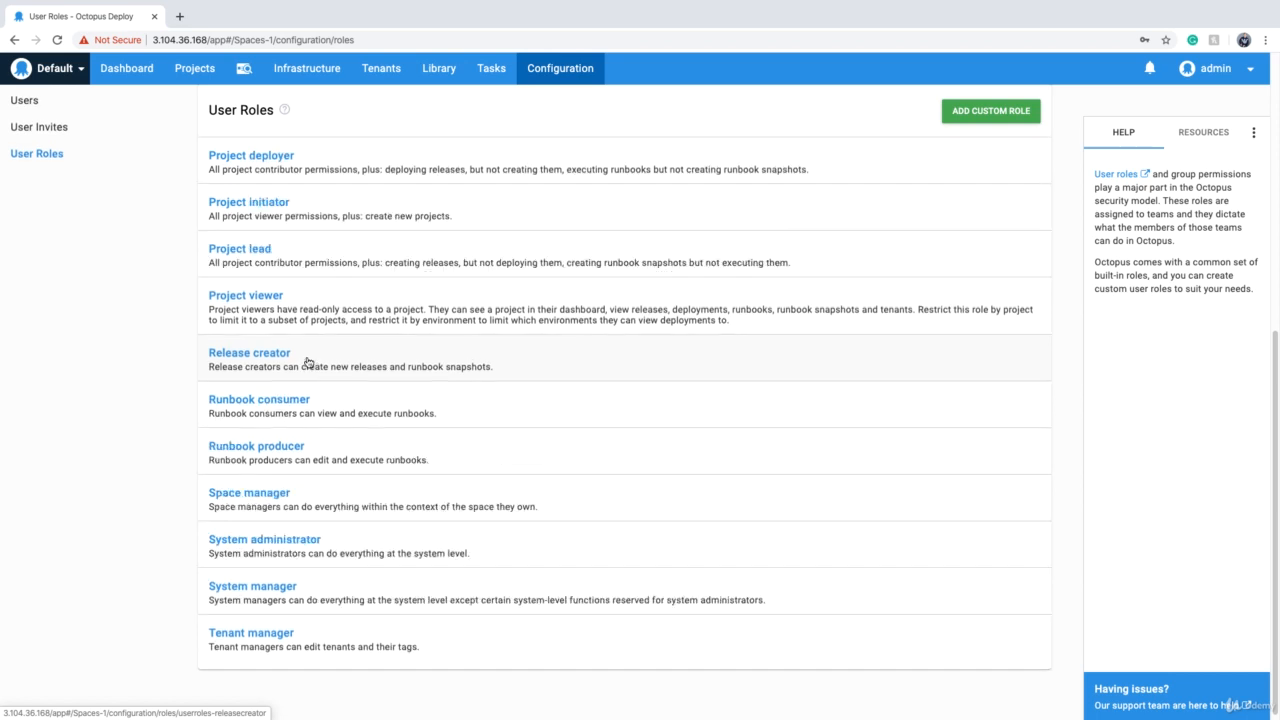
scroll(335, 437, "up", 2)
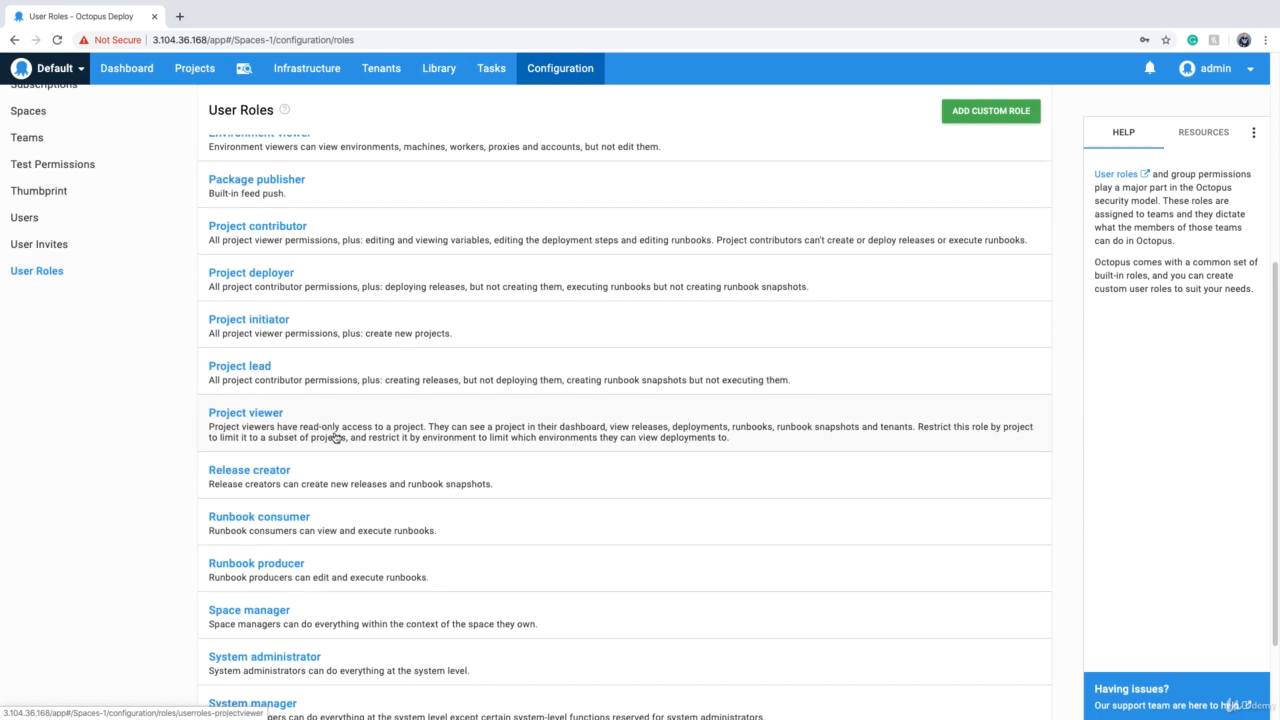
scroll(335, 437, "up", 5)
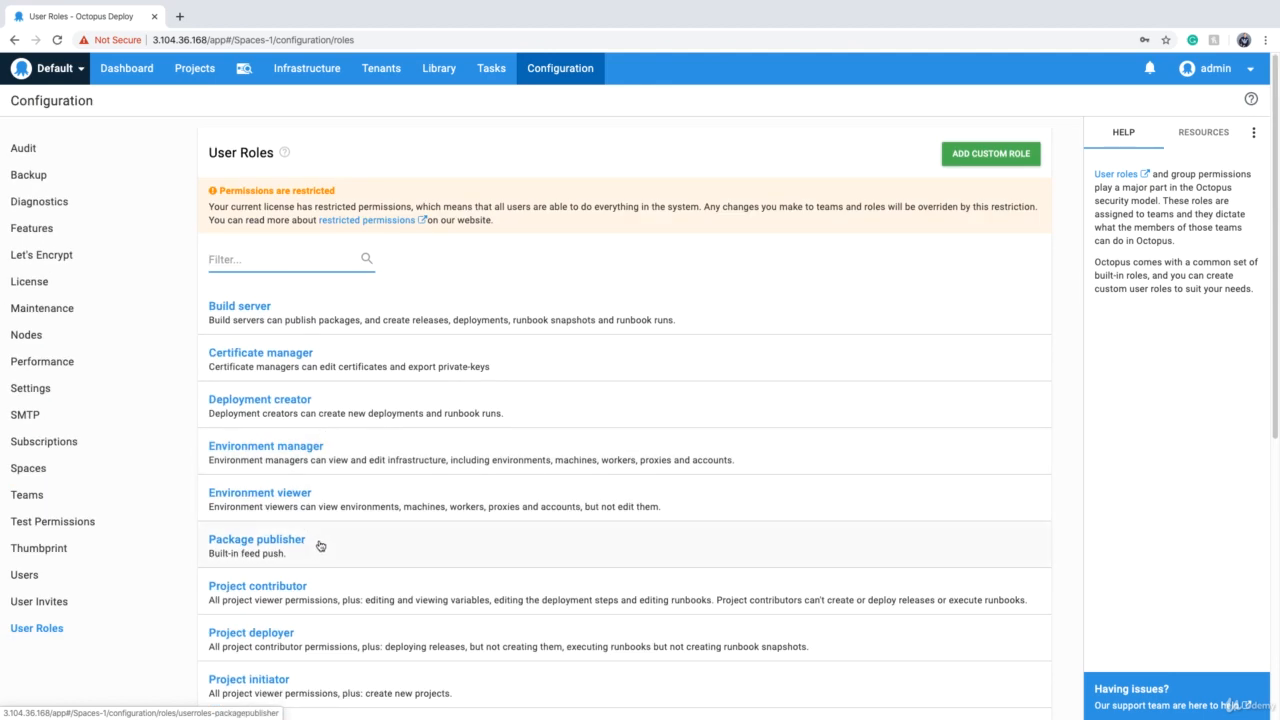
scroll(320, 543, "down", 1)
scroll(328, 662, "down", 1)
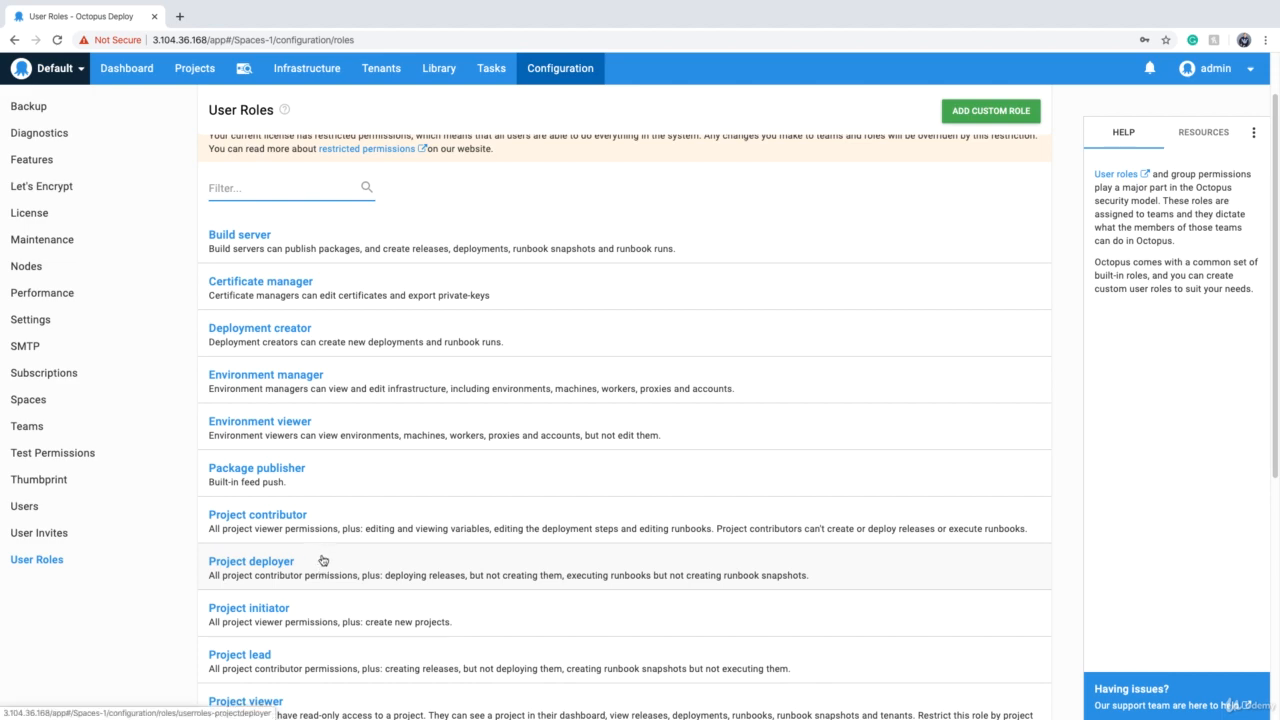
scroll(322, 560, "down", 5)
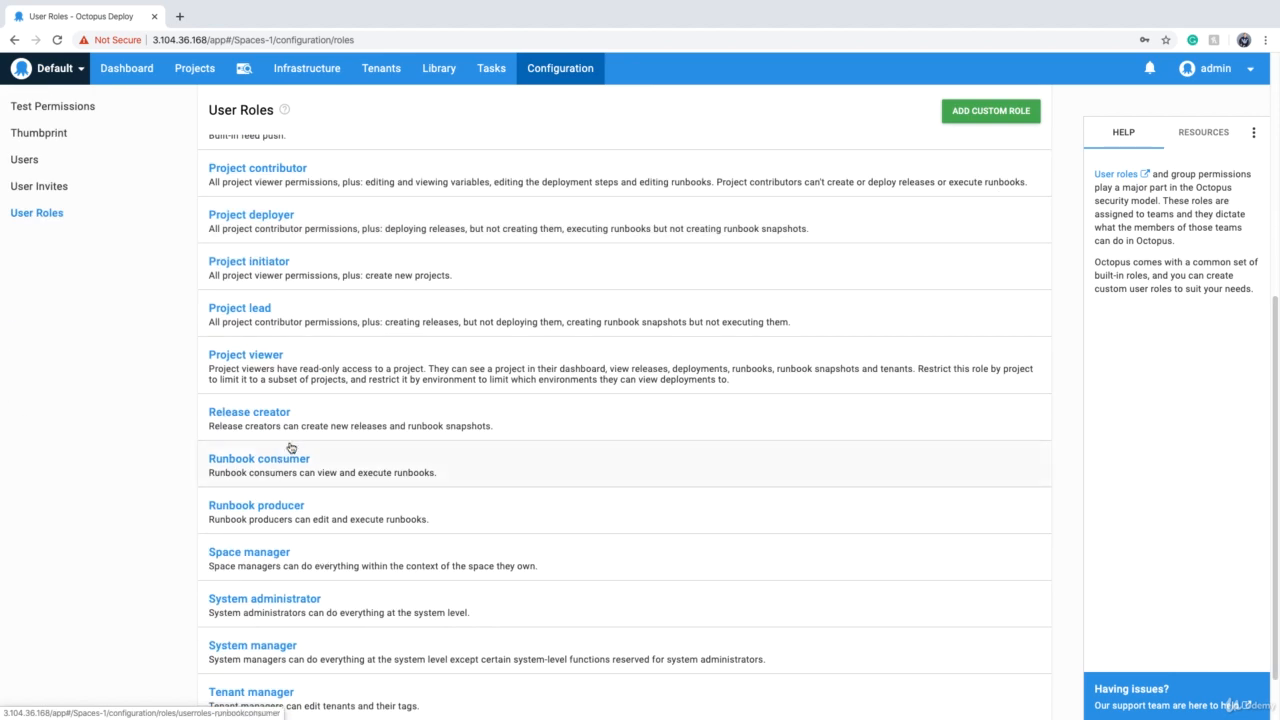
scroll(298, 433, "up", 1)
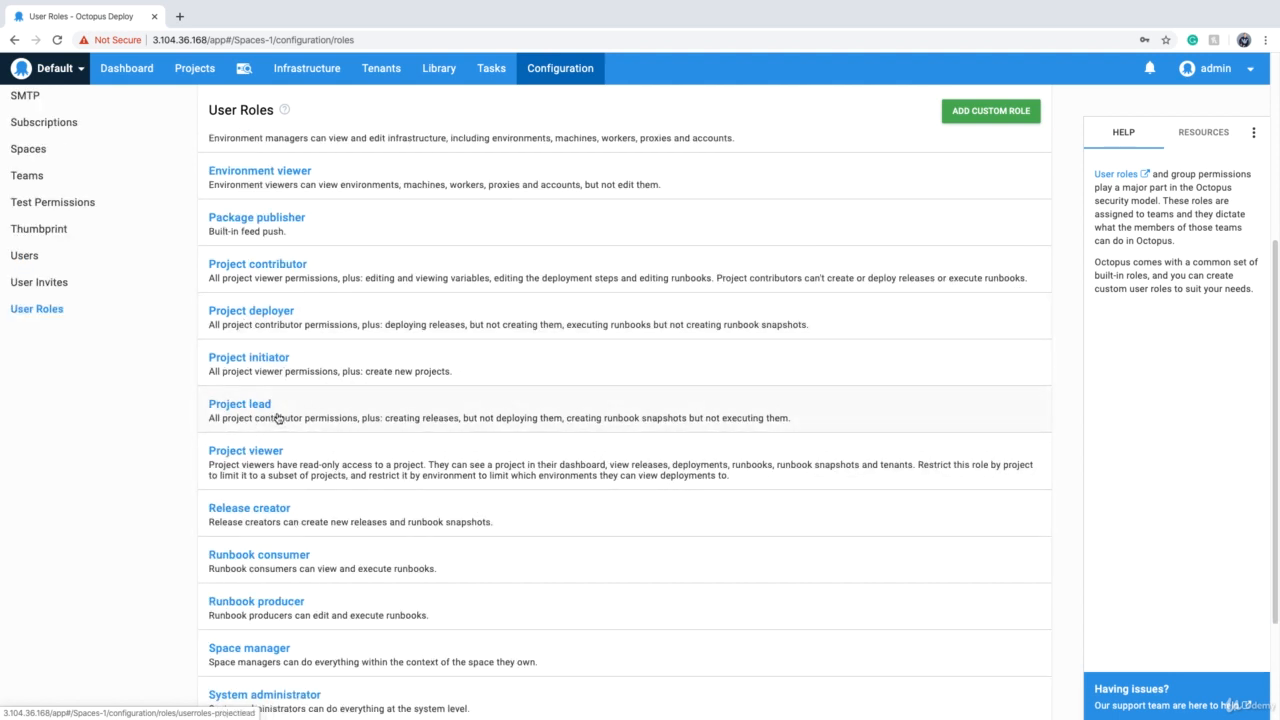
scroll(200, 408, "up", 1)
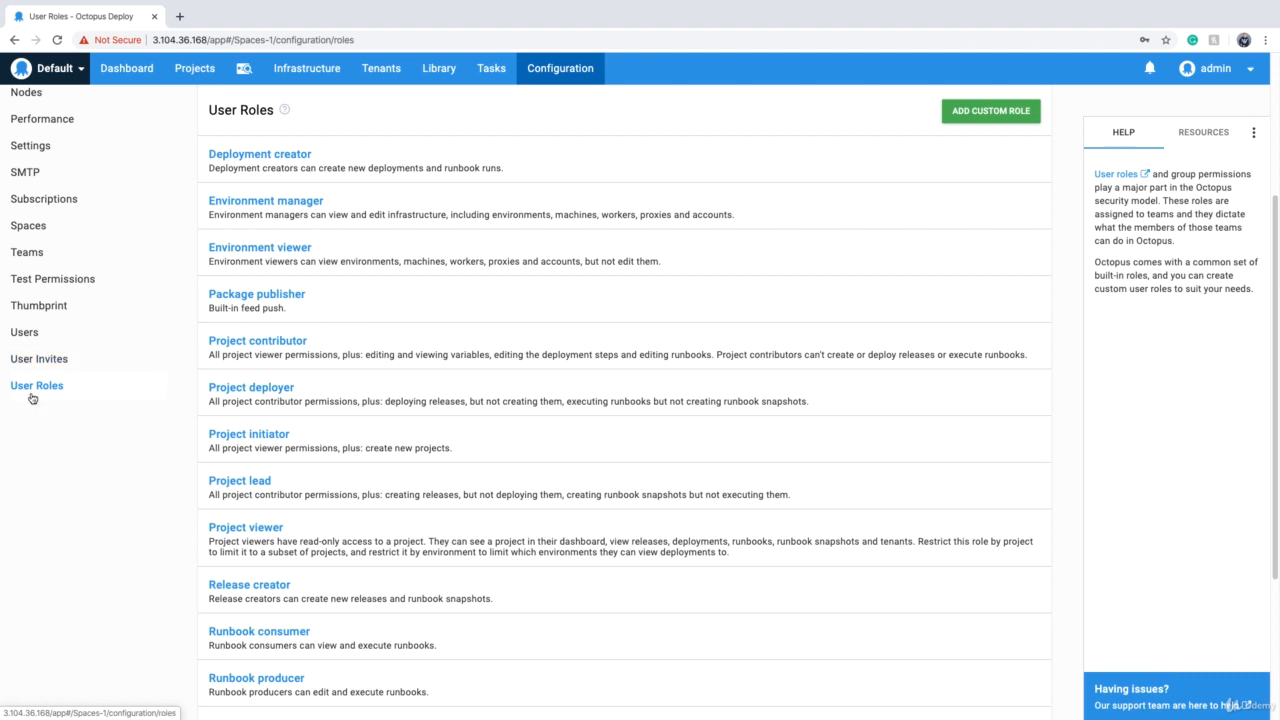
Step: Add a new team named "My Team" that is accessible in the Default space only, and save it
left_click(23, 332)
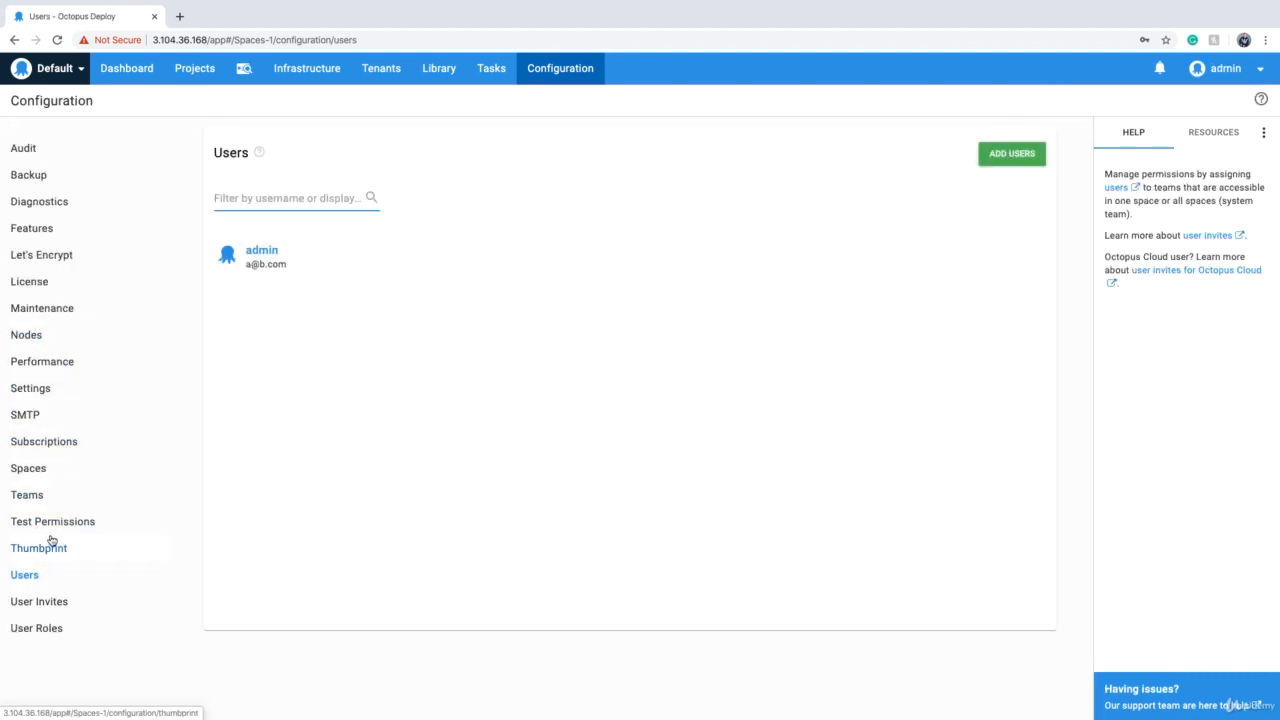
left_click(25, 494)
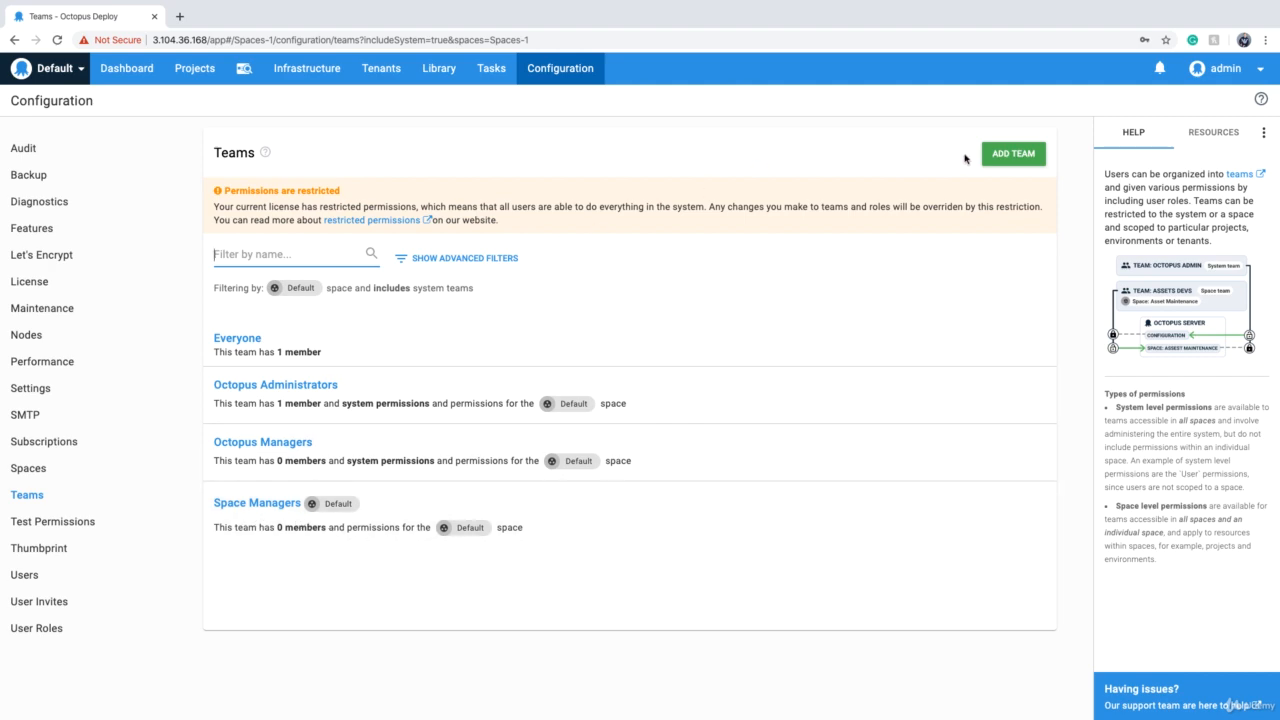
left_click(1002, 156)
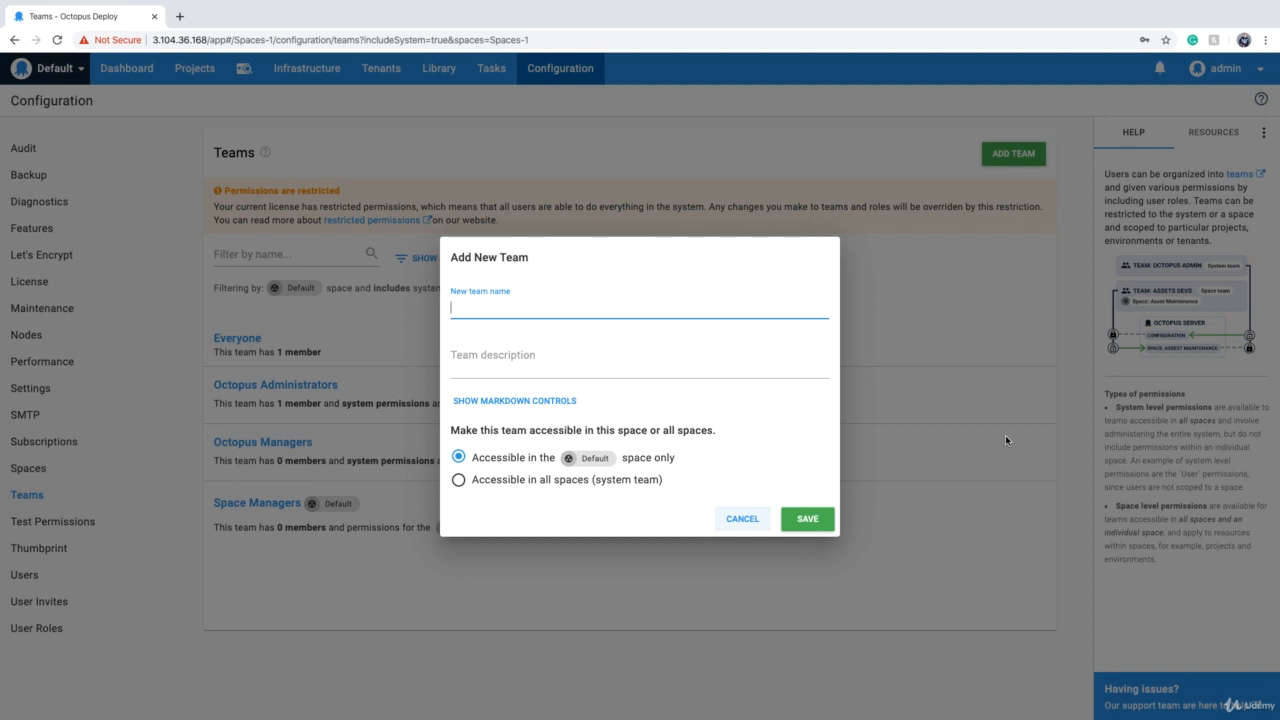
type("Myu")
type("Team")
left_click(533, 484)
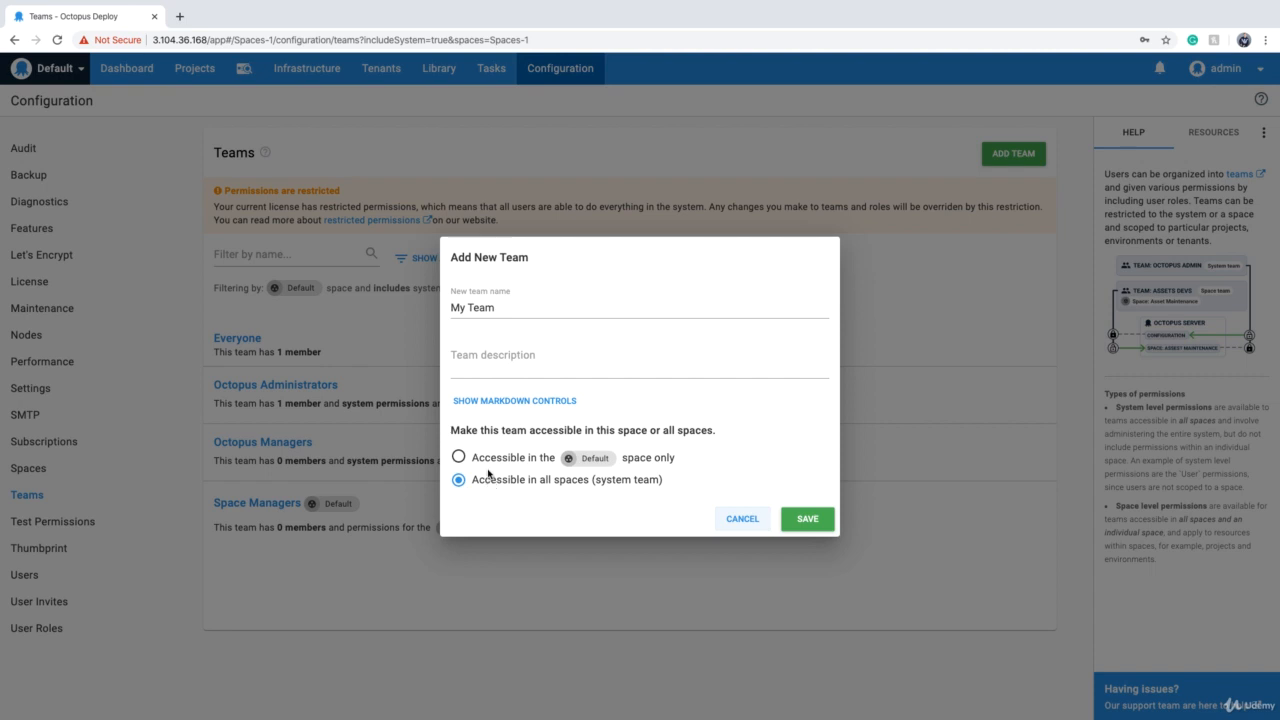
left_click(458, 458)
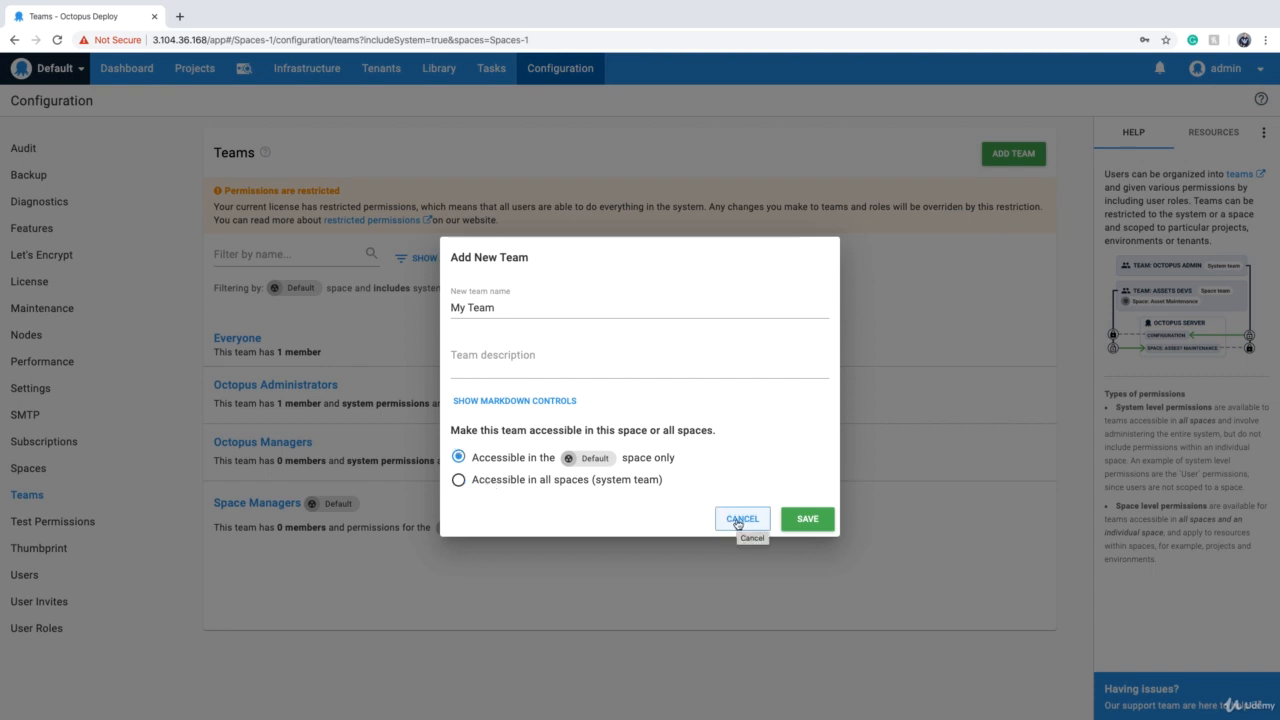
left_click(806, 522)
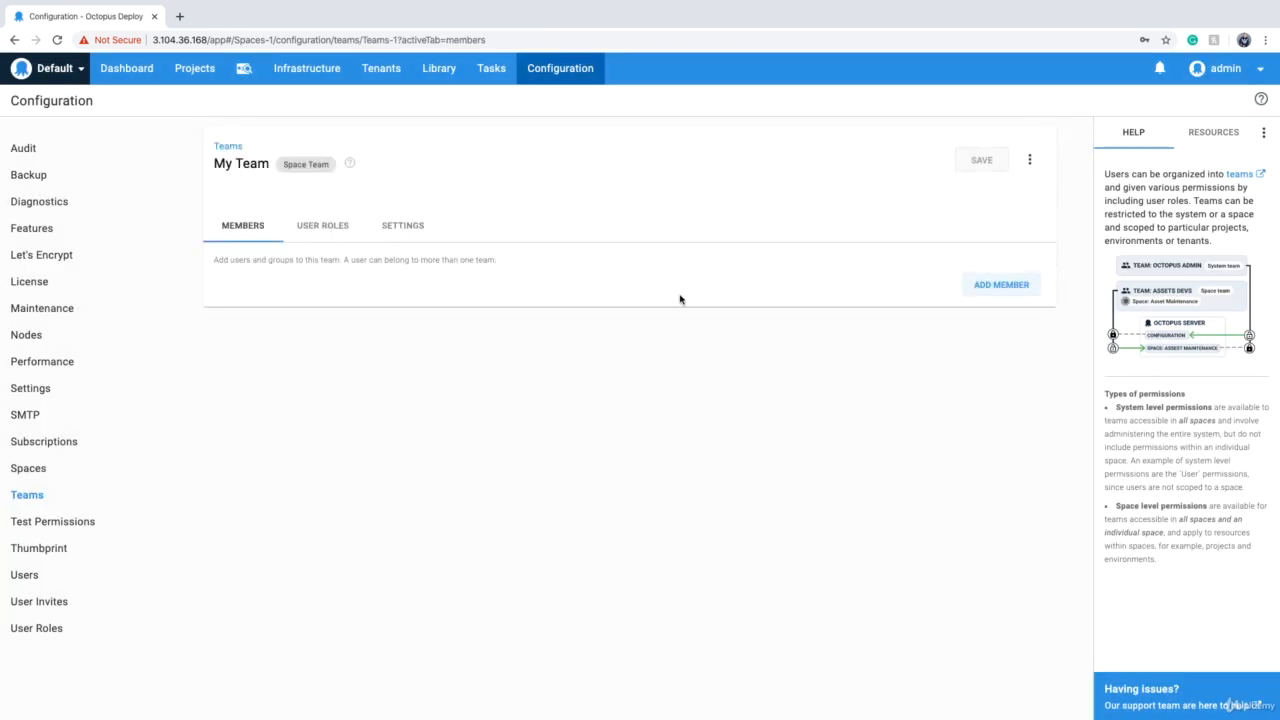
Step: Add the admin user as a member of My Team
left_click(989, 290)
left_click(541, 393)
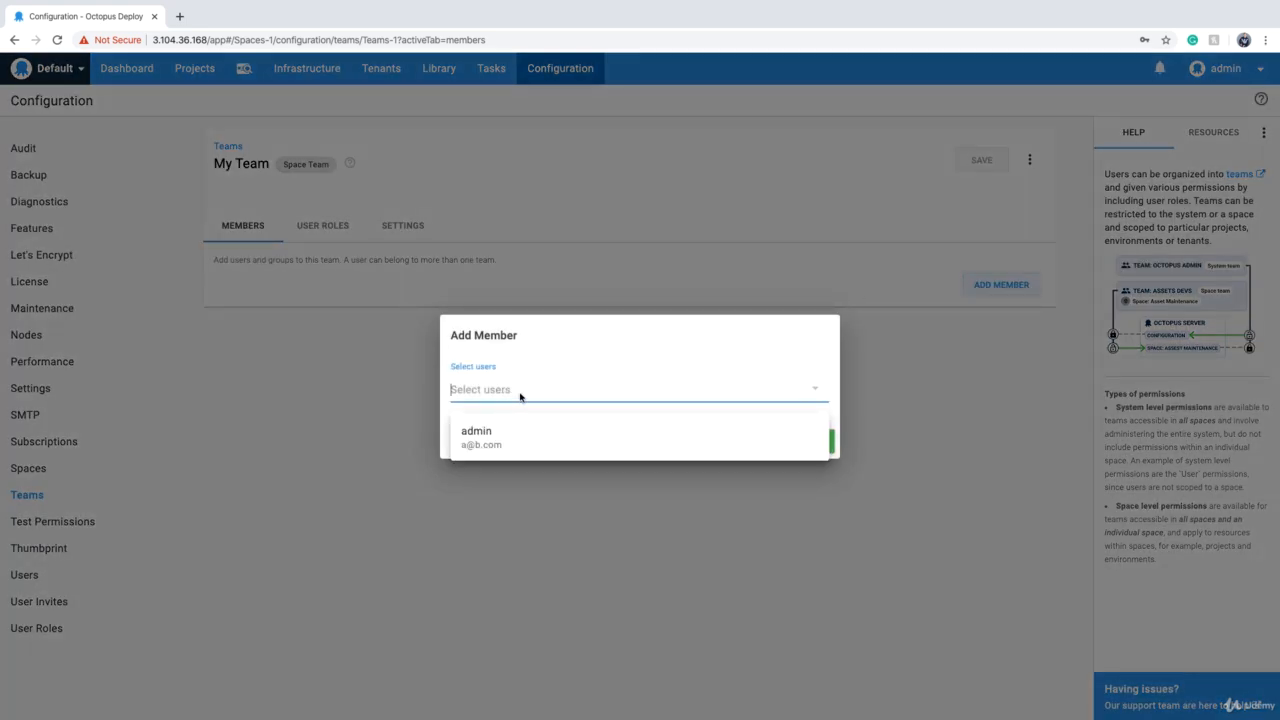
left_click(477, 434)
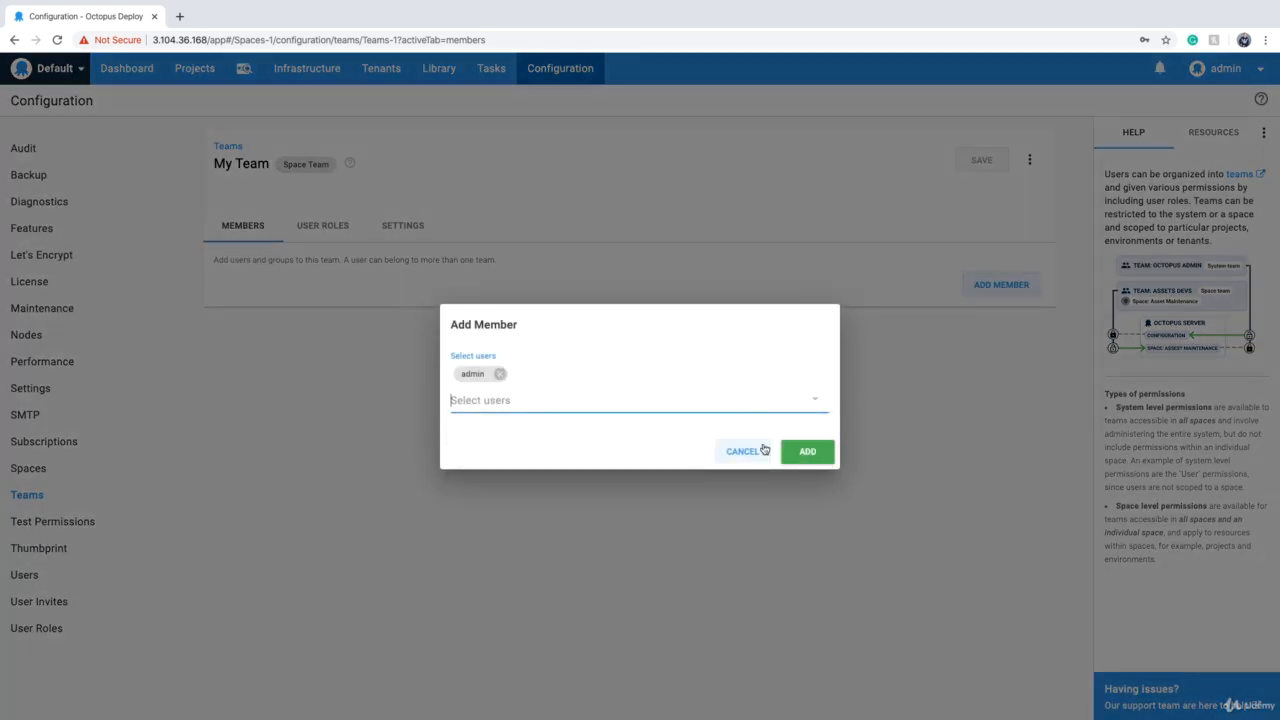
left_click(806, 452)
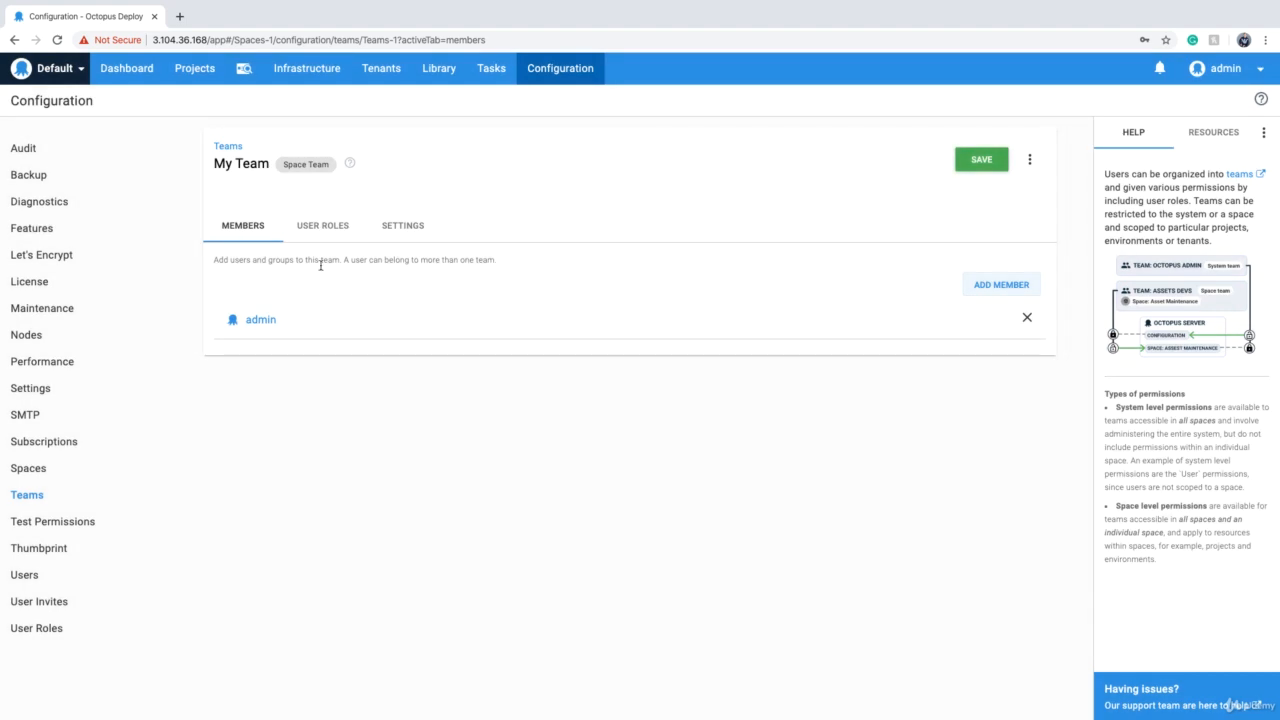
Step: Include the Project viewer user role in My Team without defining a scope, and save the team
left_click(321, 235)
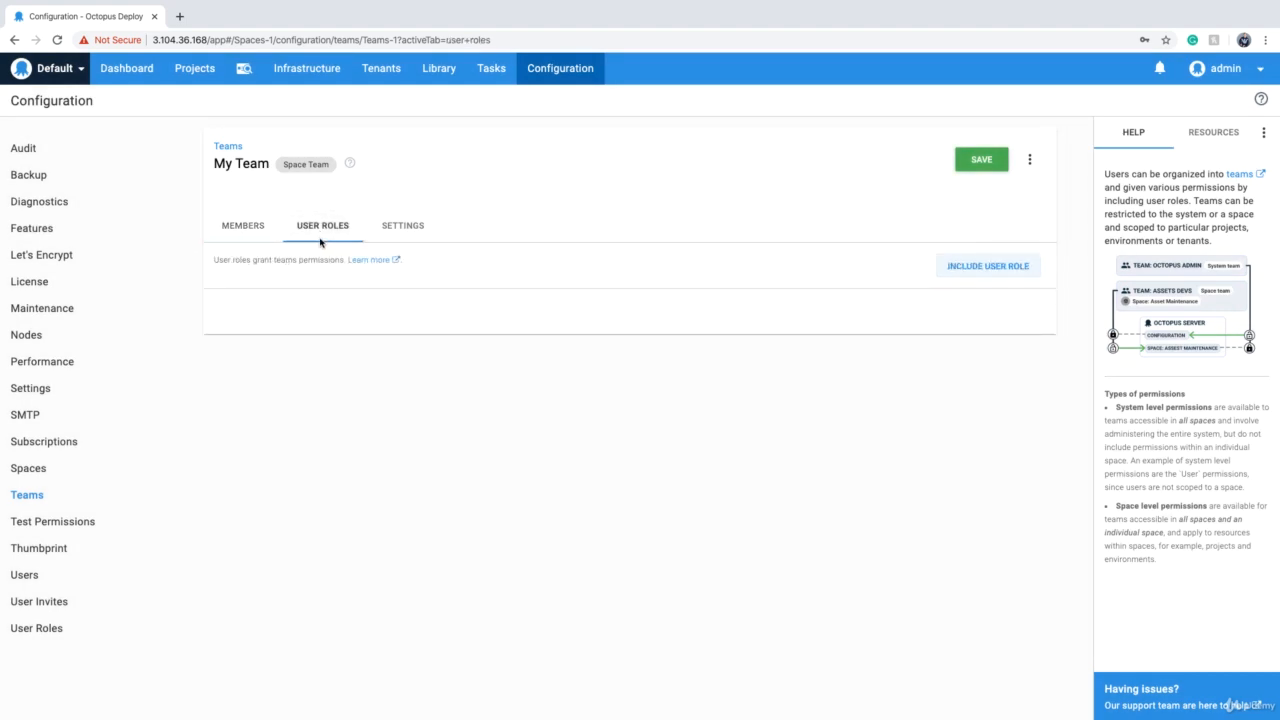
left_click(970, 277)
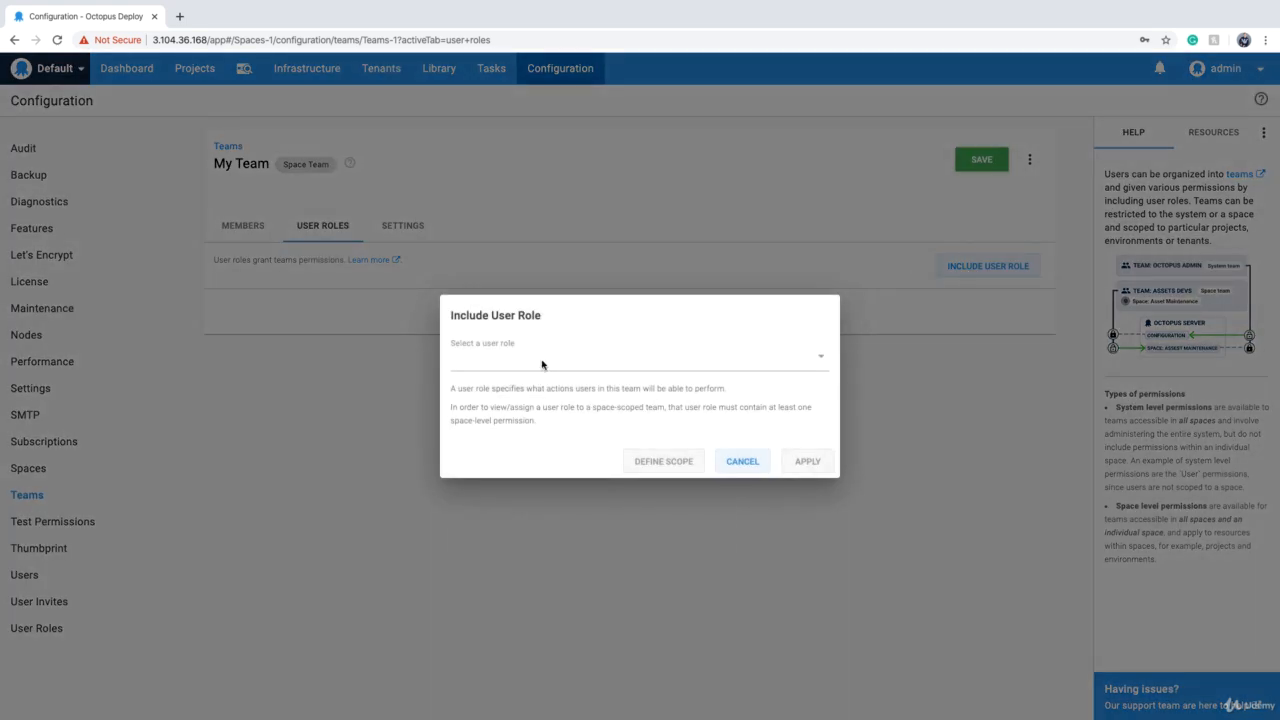
left_click(542, 360)
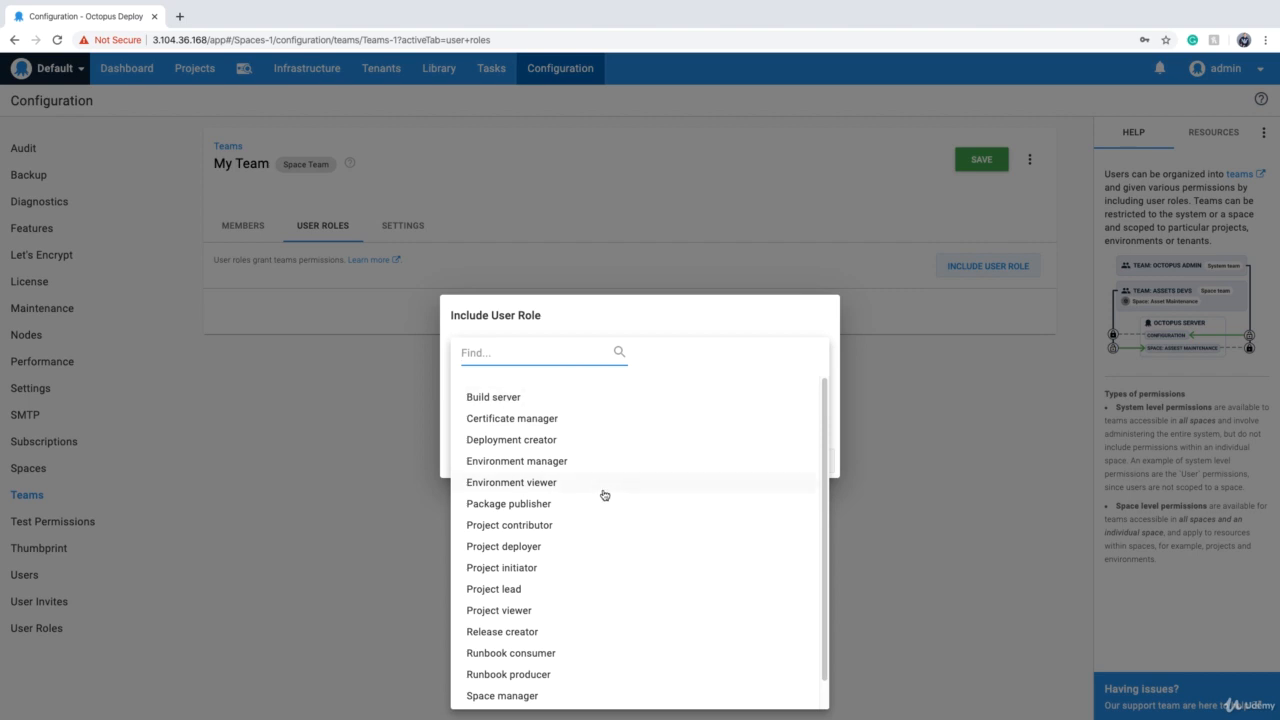
scroll(603, 494, "down", 1)
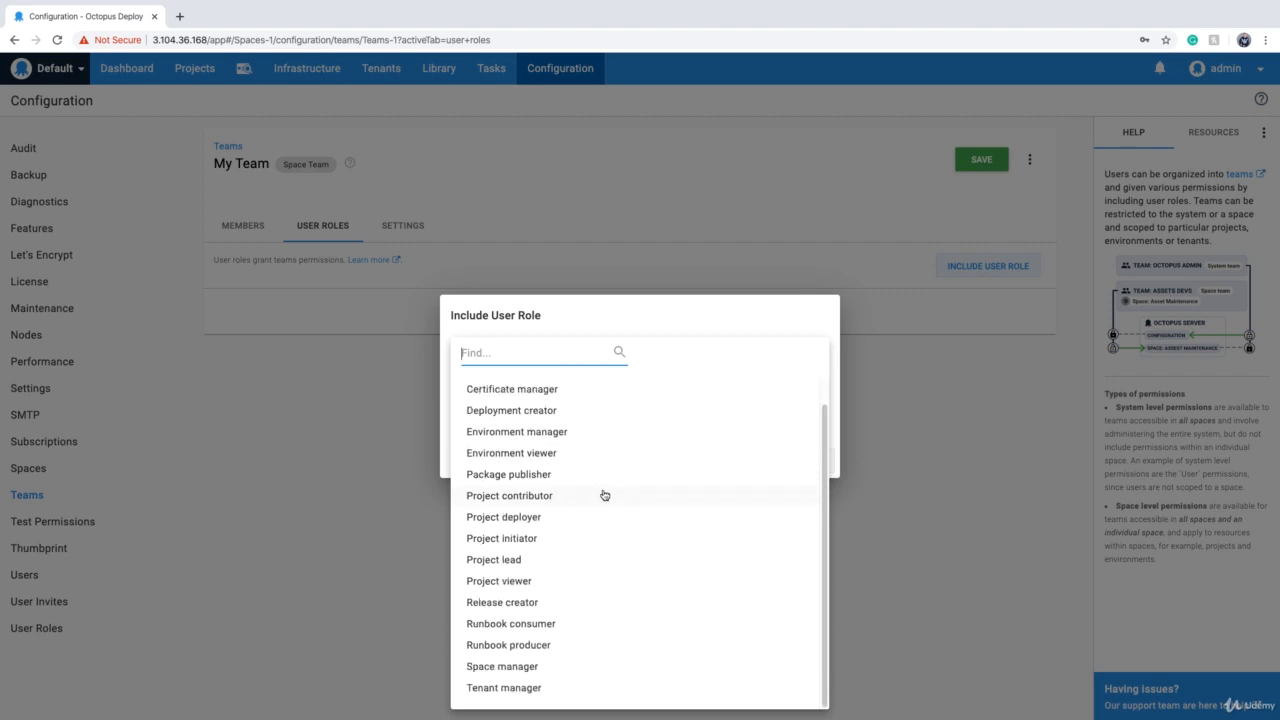
left_click(529, 581)
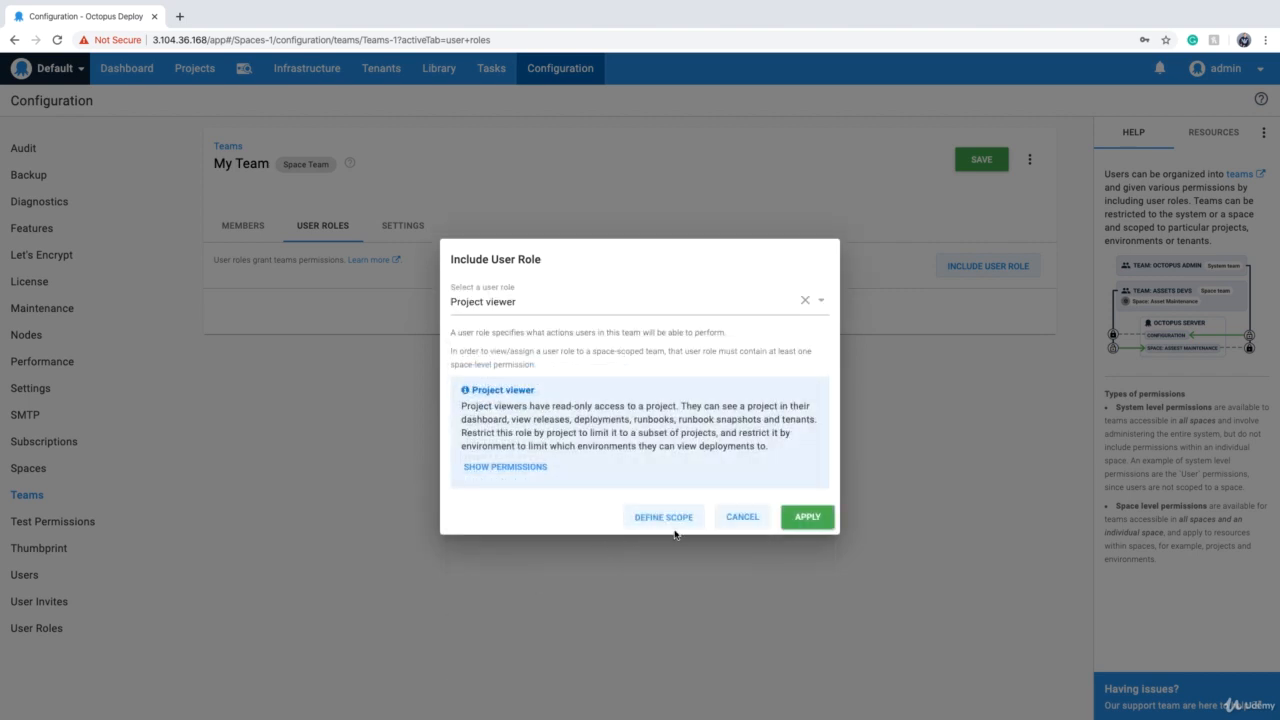
left_click(812, 519)
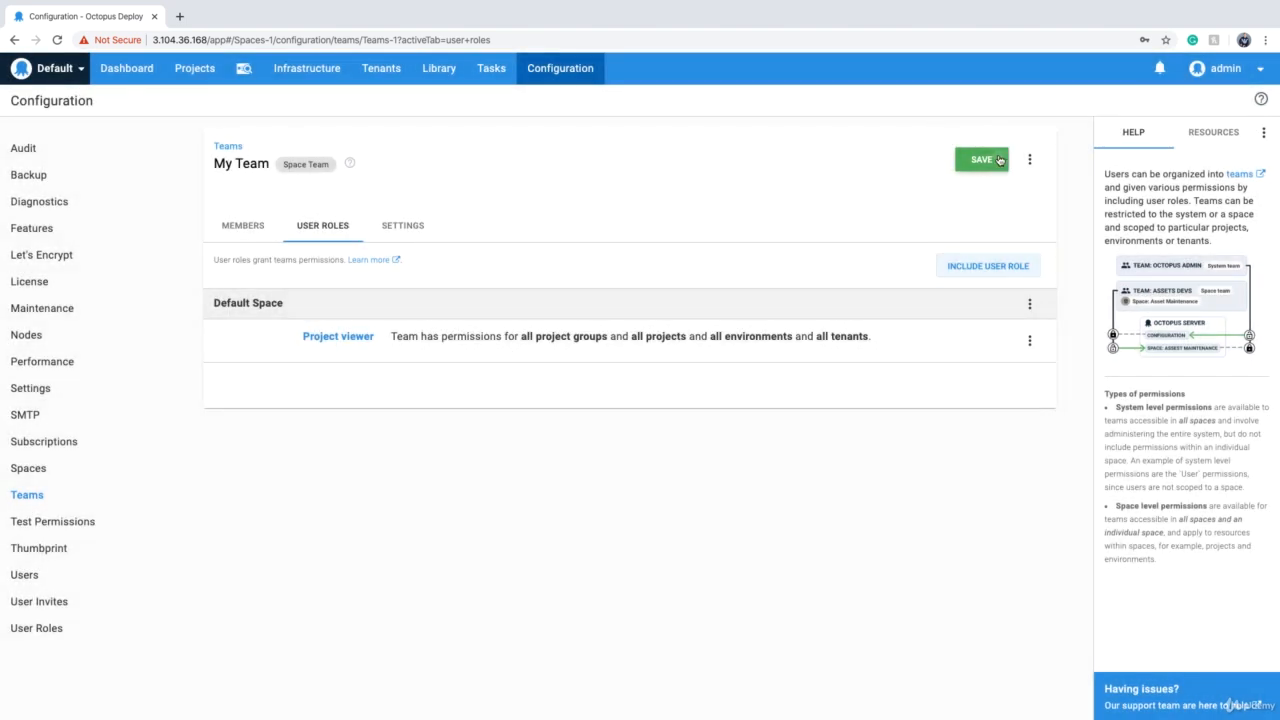
left_click(998, 160)
left_click(404, 225)
left_click(484, 300)
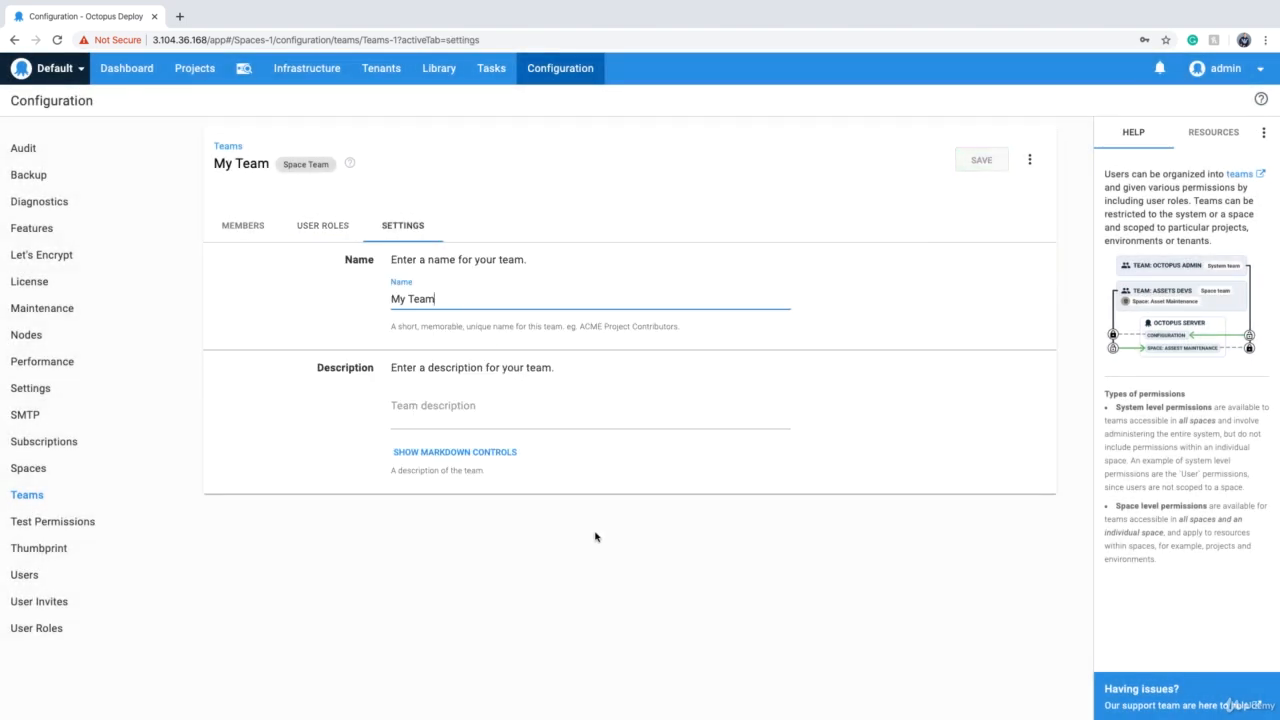
Step: Start a new user with the username "User1" and fill in the user's email address
left_click(15, 575)
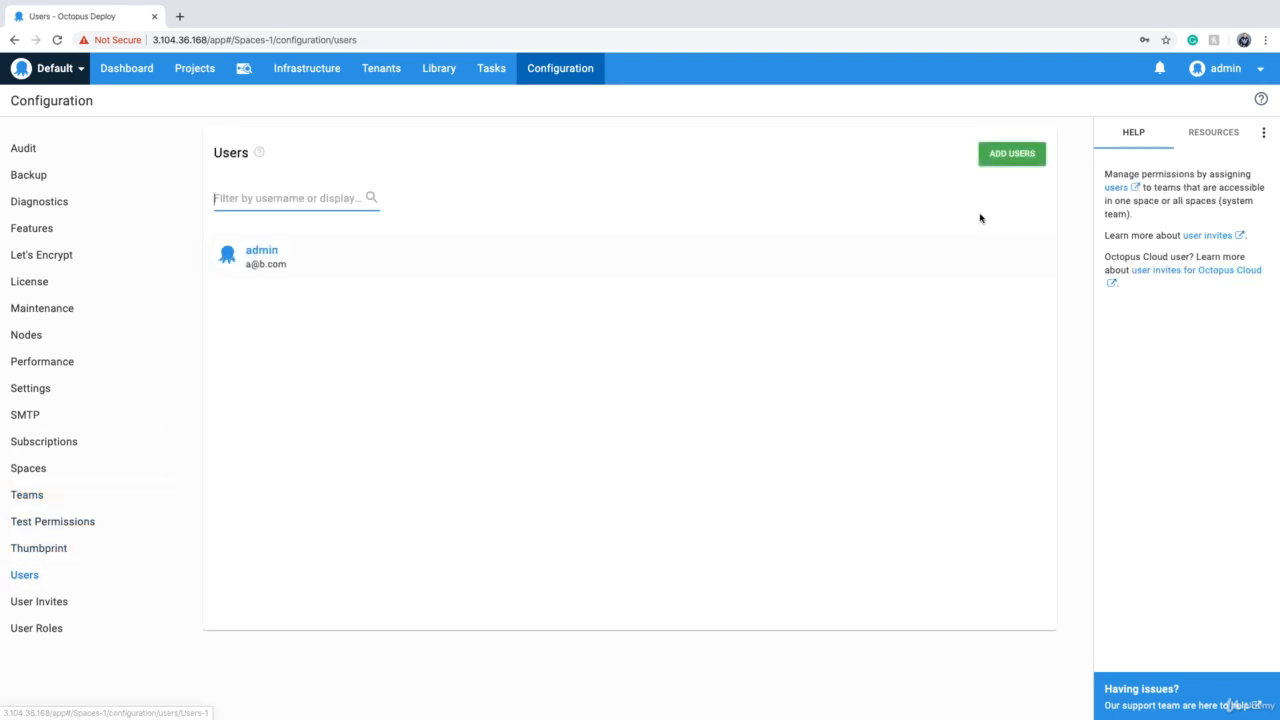
left_click(1008, 157)
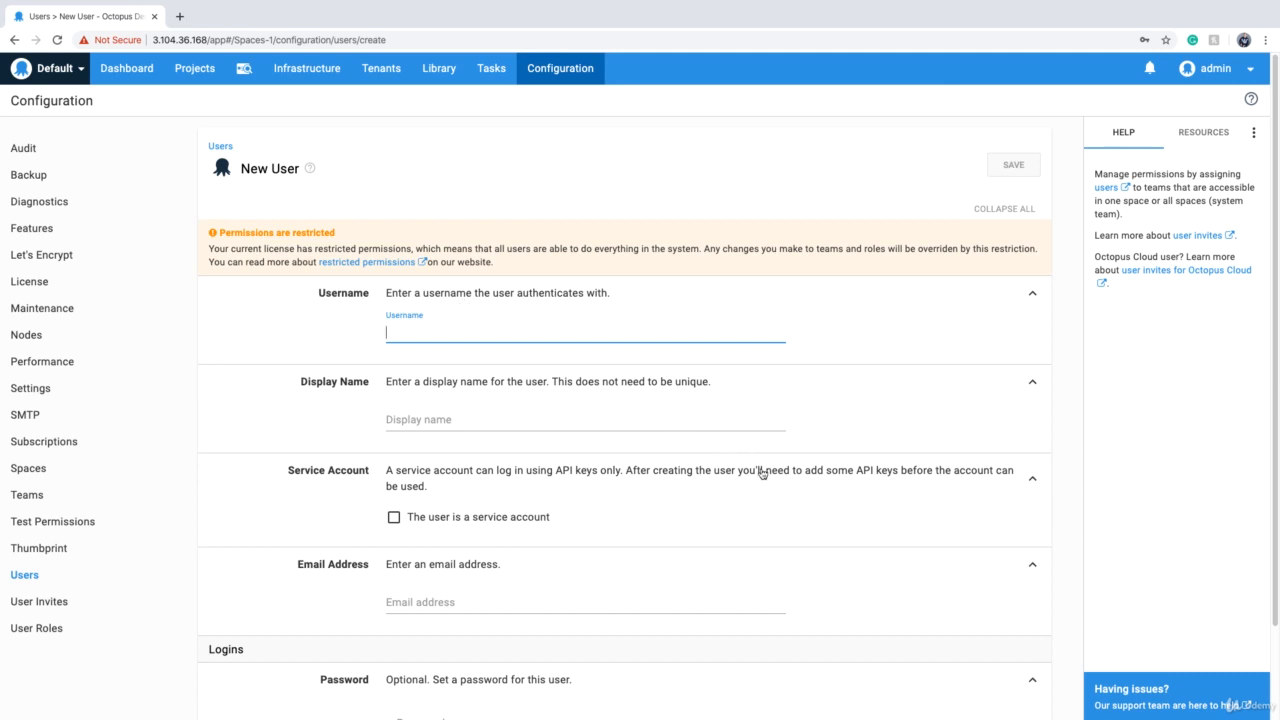
scroll(762, 473, "down", 1)
type("User1")
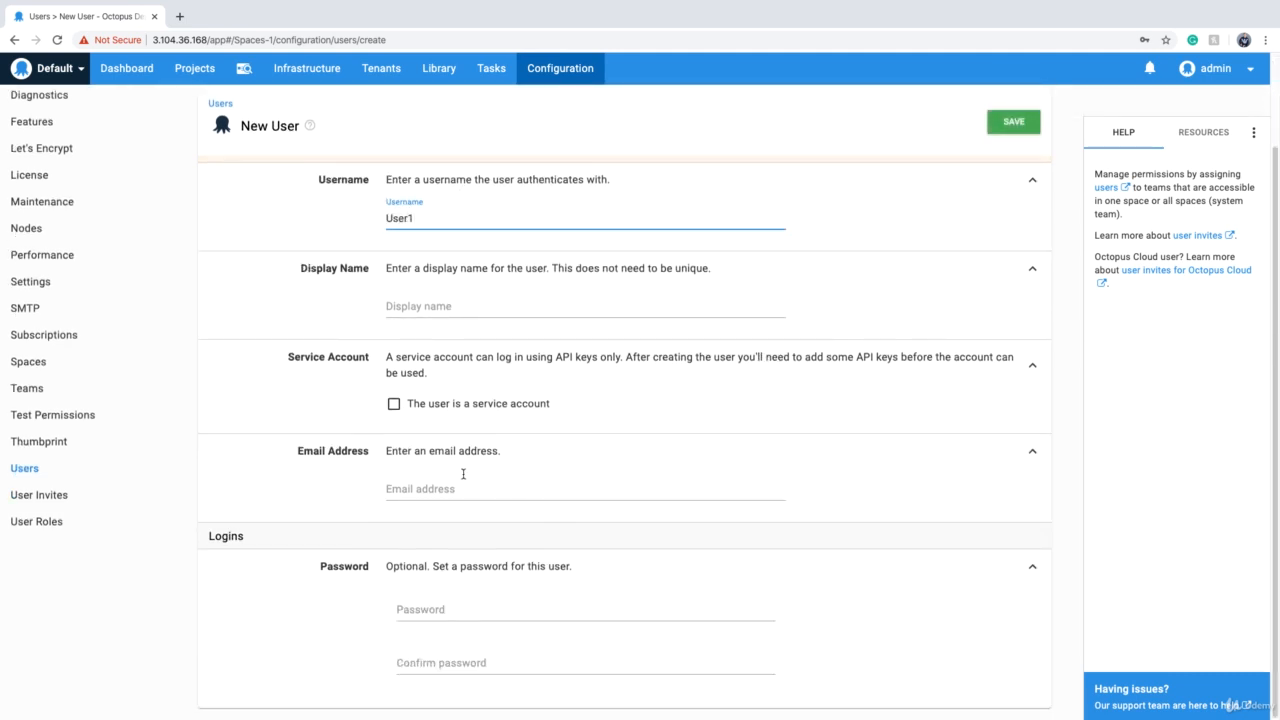
left_click(463, 474)
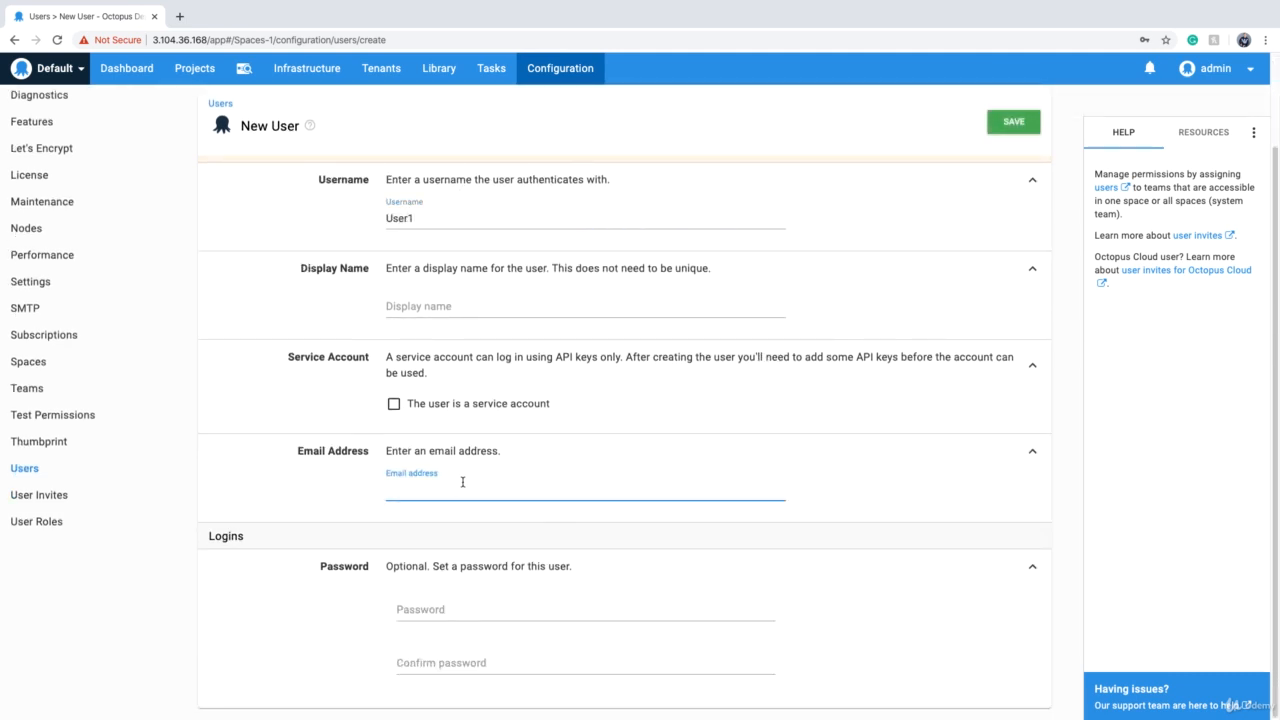
type("a@b.com")
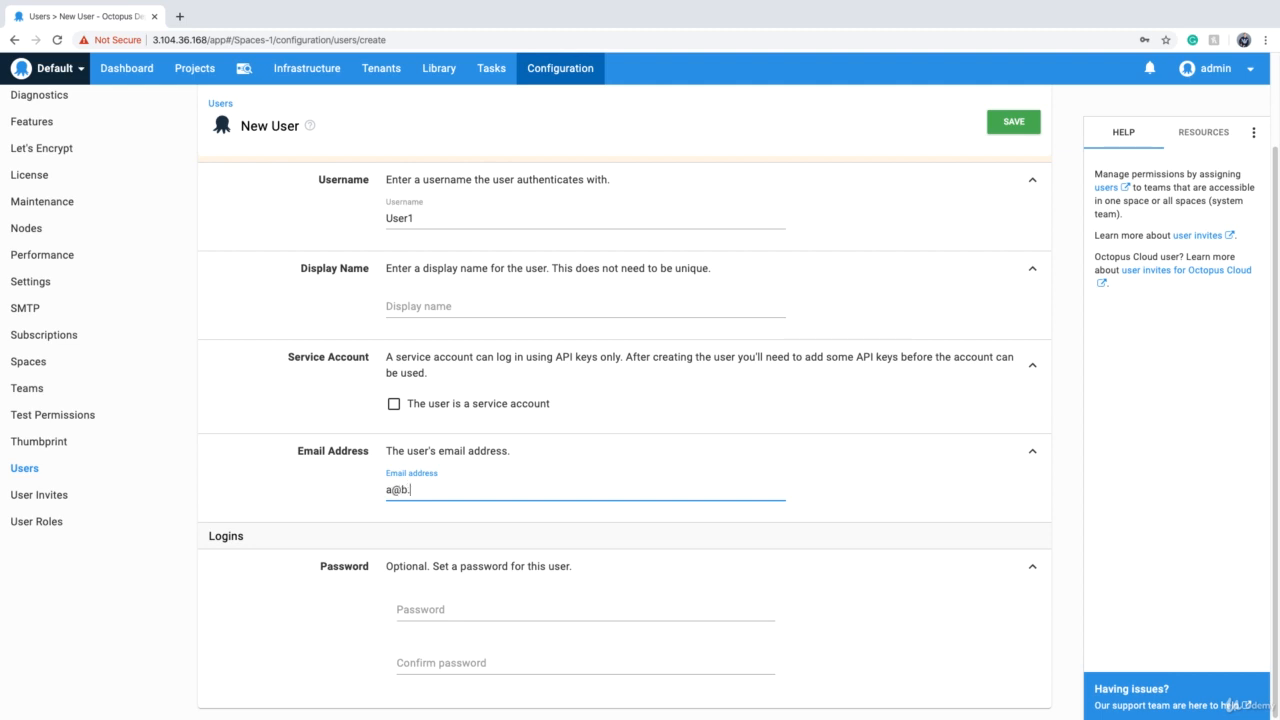
Step: Enter and confirm the new user's password, and try to save the user
key("Tab")
key("Tab")
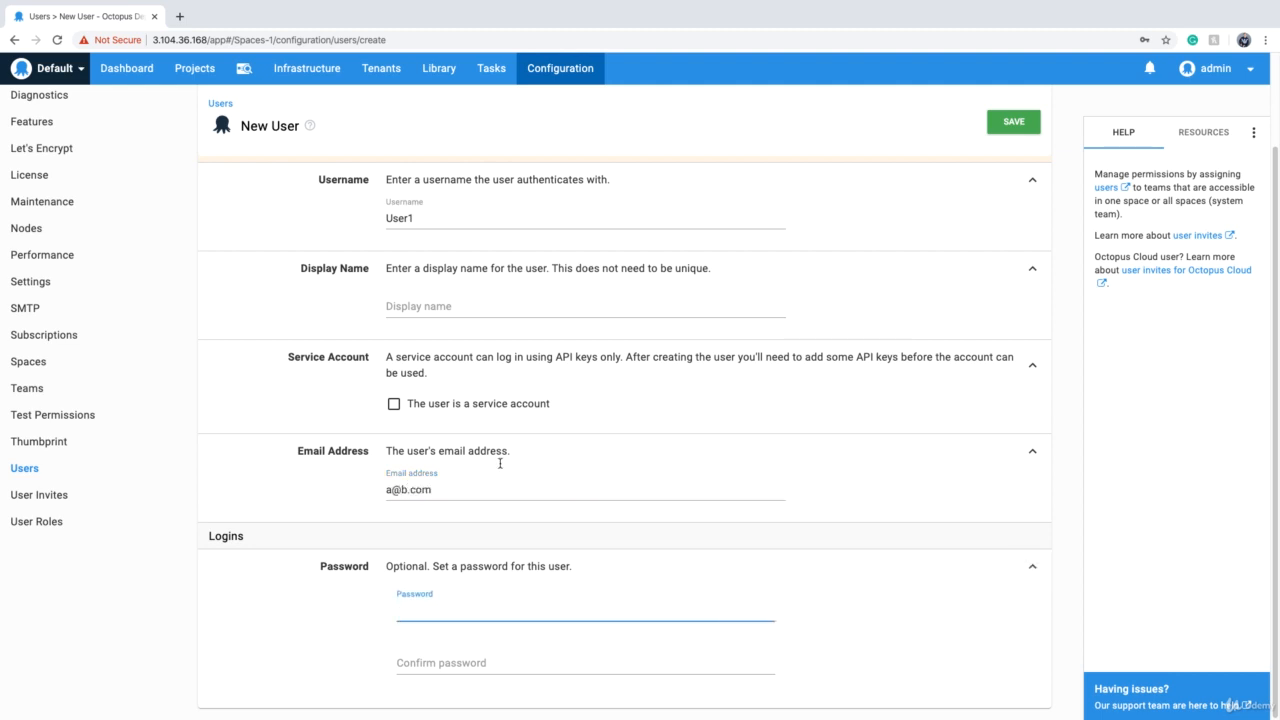
type("••••••••")
key("Tab")
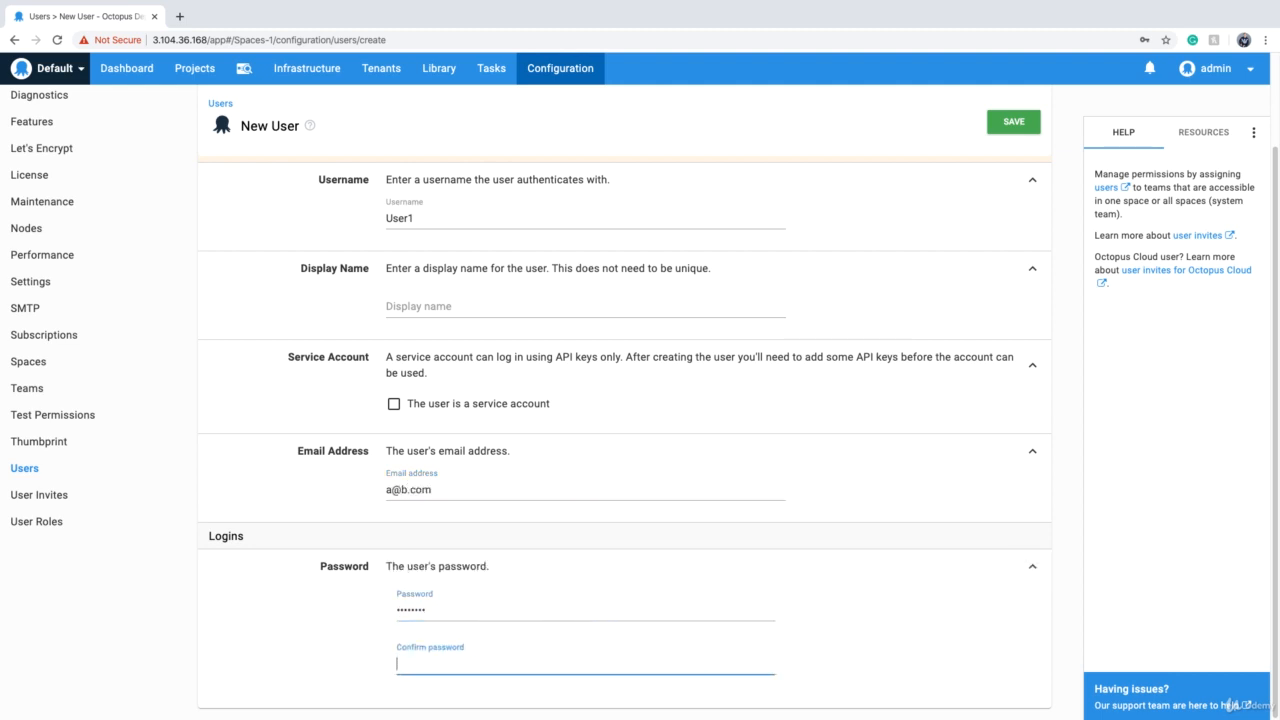
type("••••")
left_click(1013, 121)
Step: Set the new user's display name to "User 1" and save the user
left_click(529, 411)
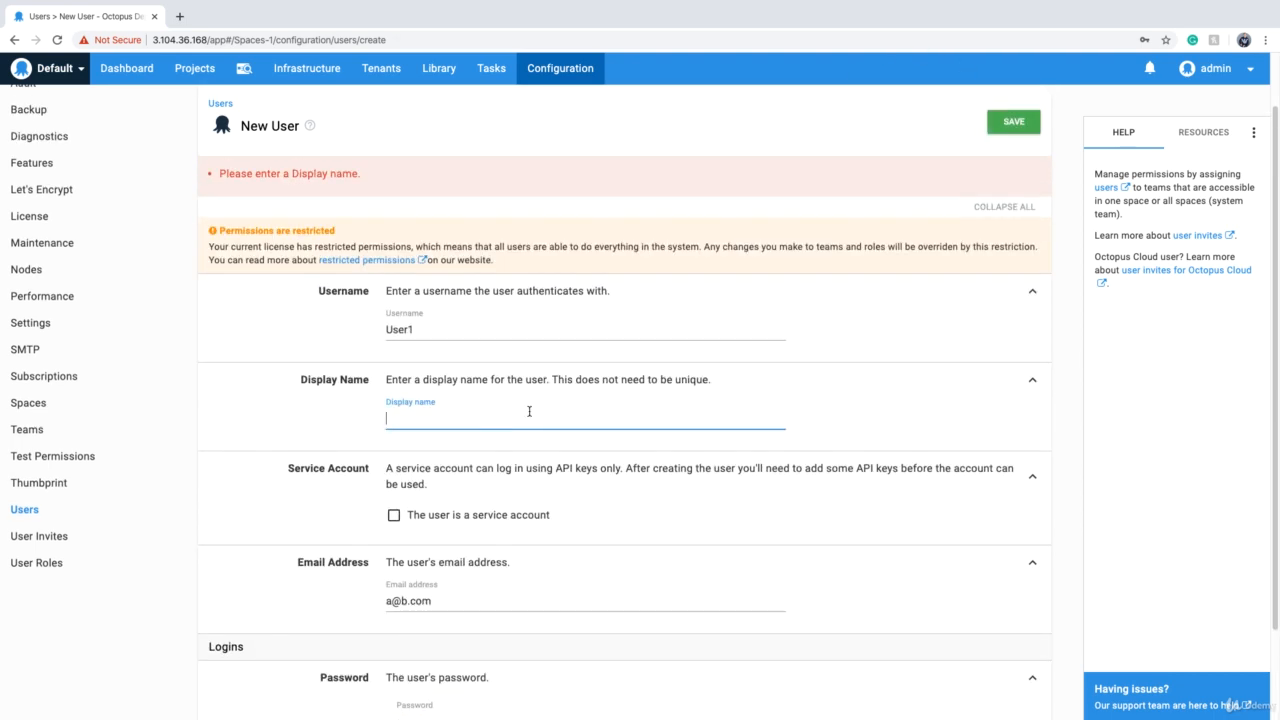
type("User NMame")
key("BackSpace")
key("BackSpace")
key("BackSpace")
key("BackSpace")
type("1")
left_click(1013, 121)
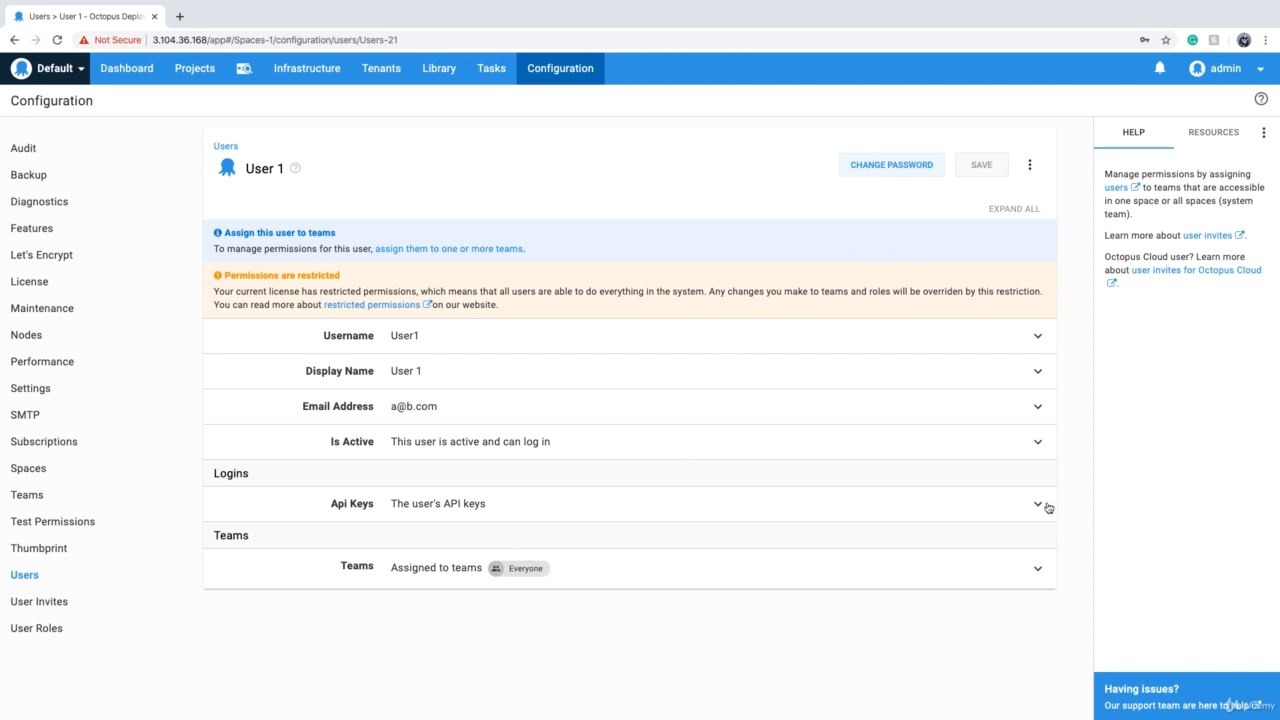
Step: Open User 1 from the users list and view that user's audit trail
left_click(18, 578)
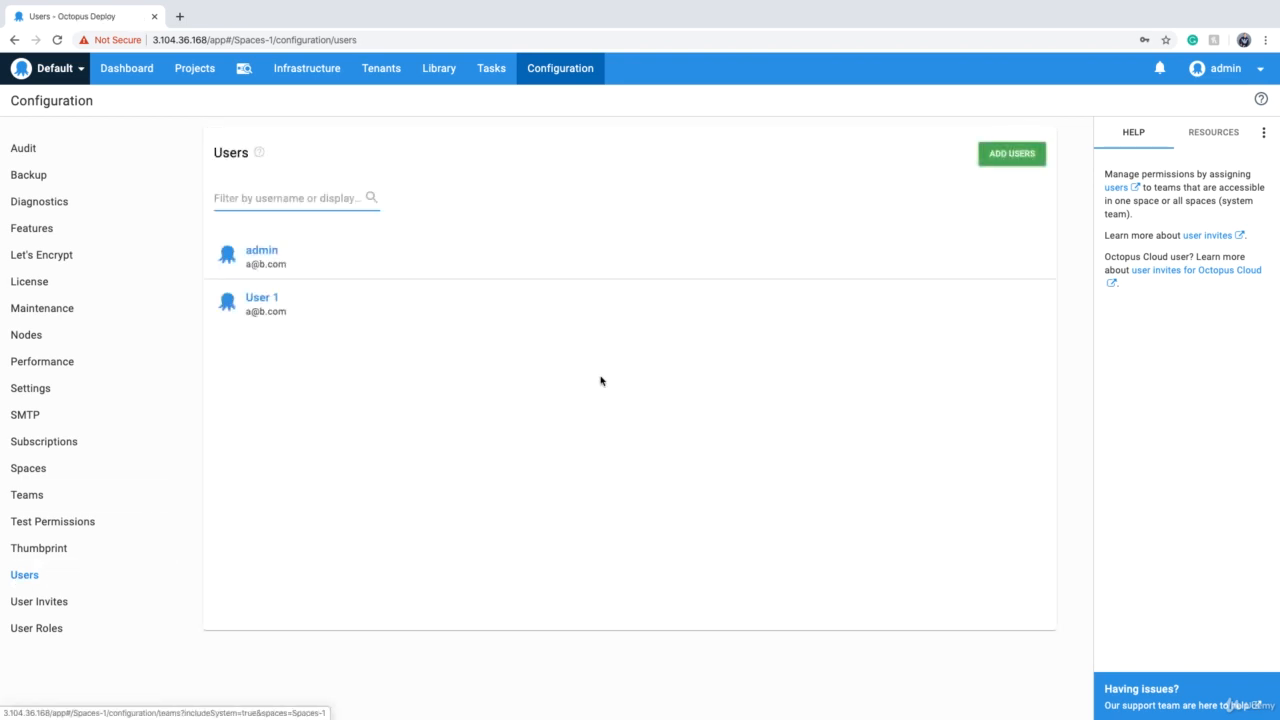
left_click(311, 320)
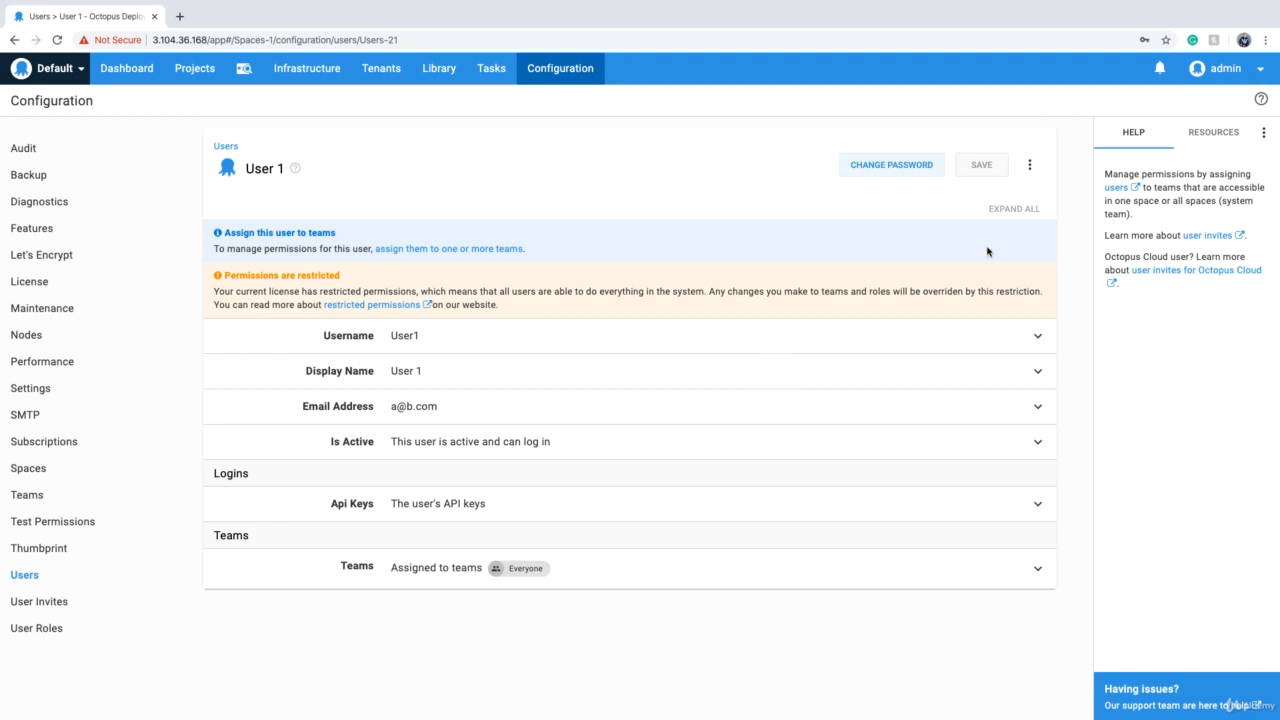
left_click(1031, 168)
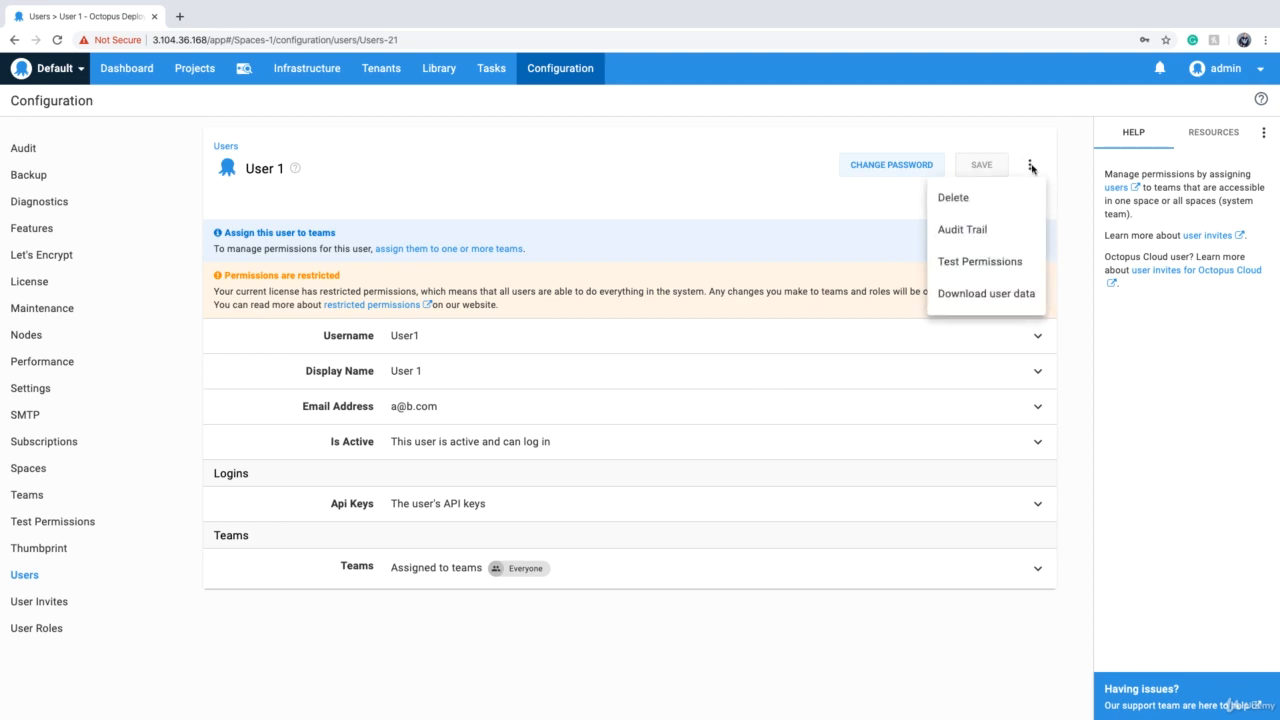
left_click(968, 234)
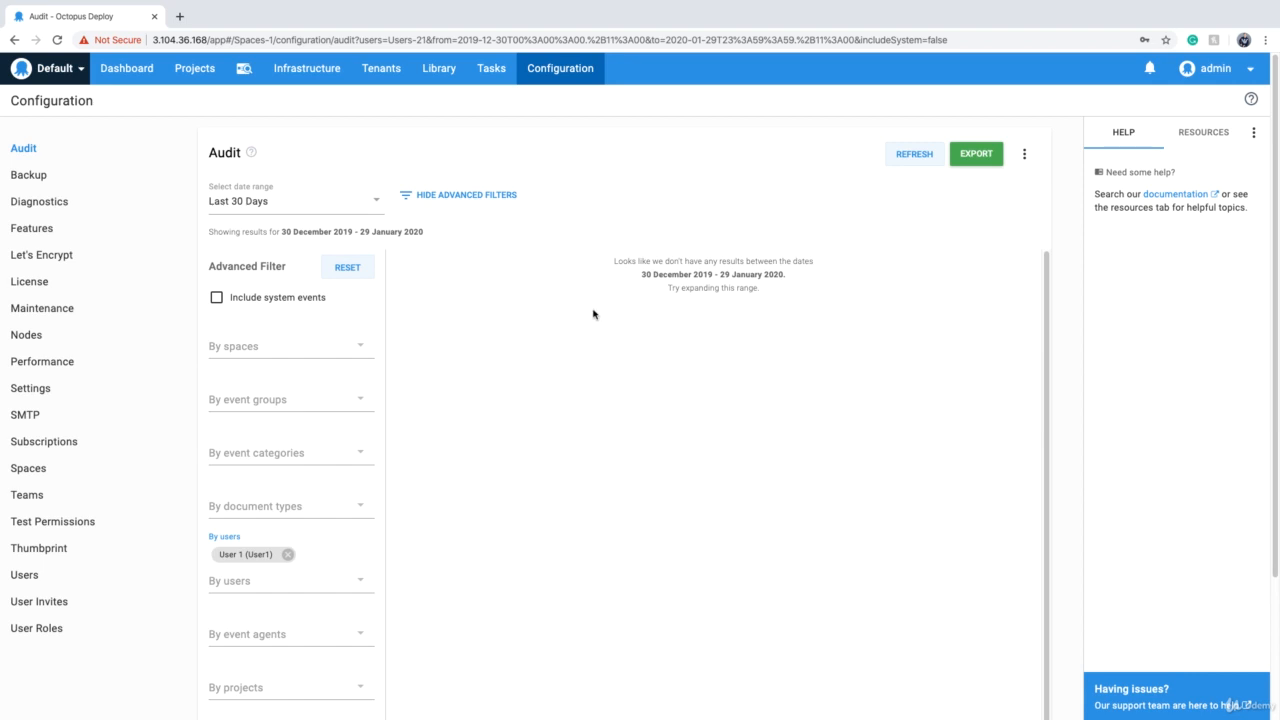
Step: Open the admin user from the users list and review that user's audit trail
left_click(33, 579)
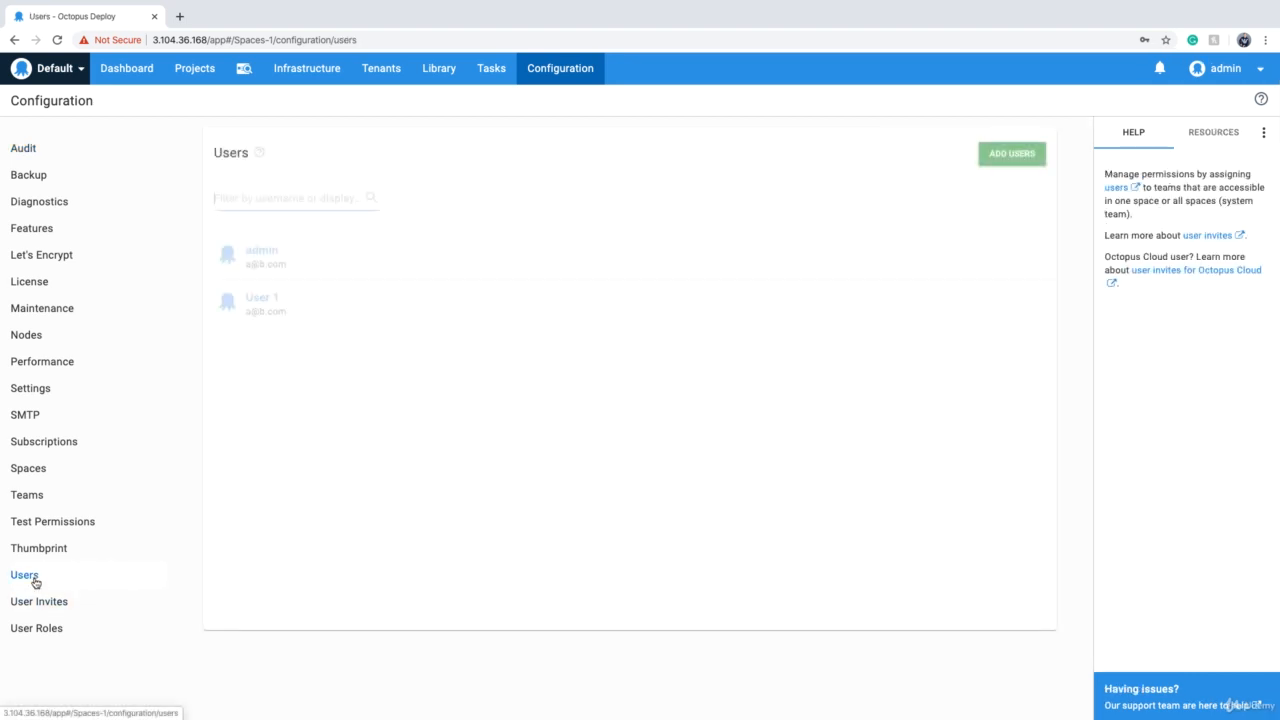
left_click(910, 262)
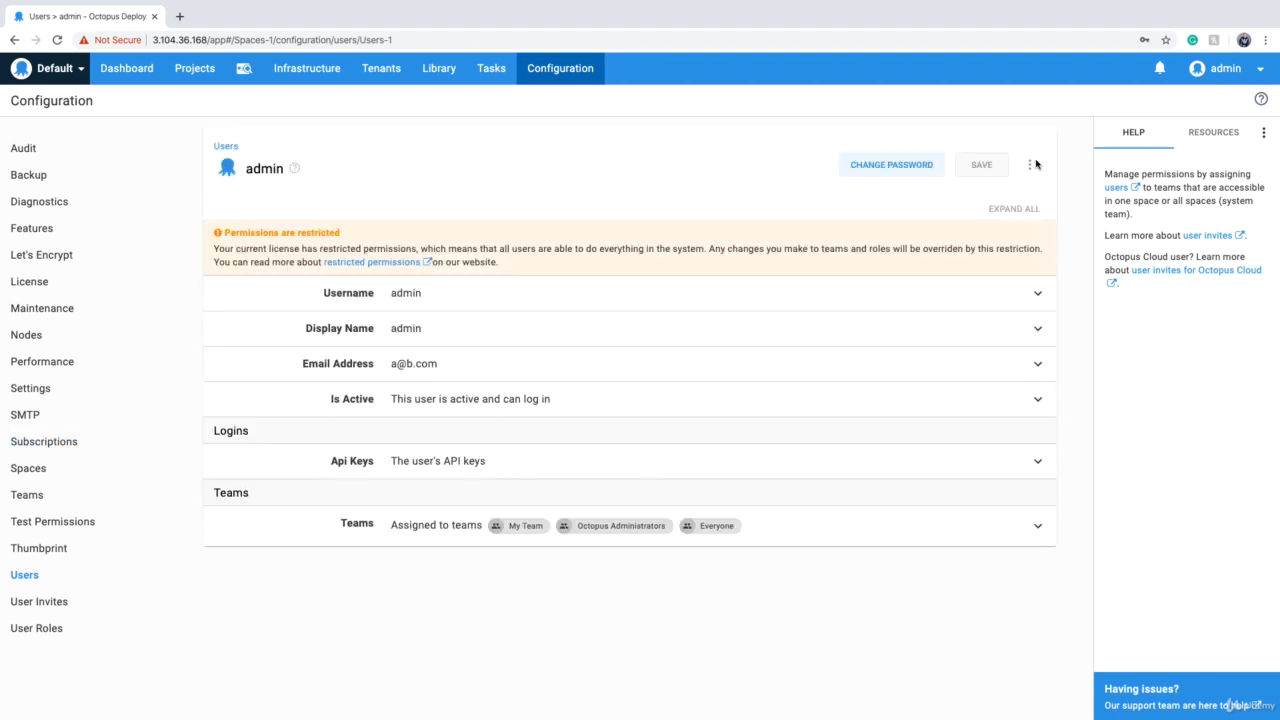
left_click(1031, 164)
left_click(998, 230)
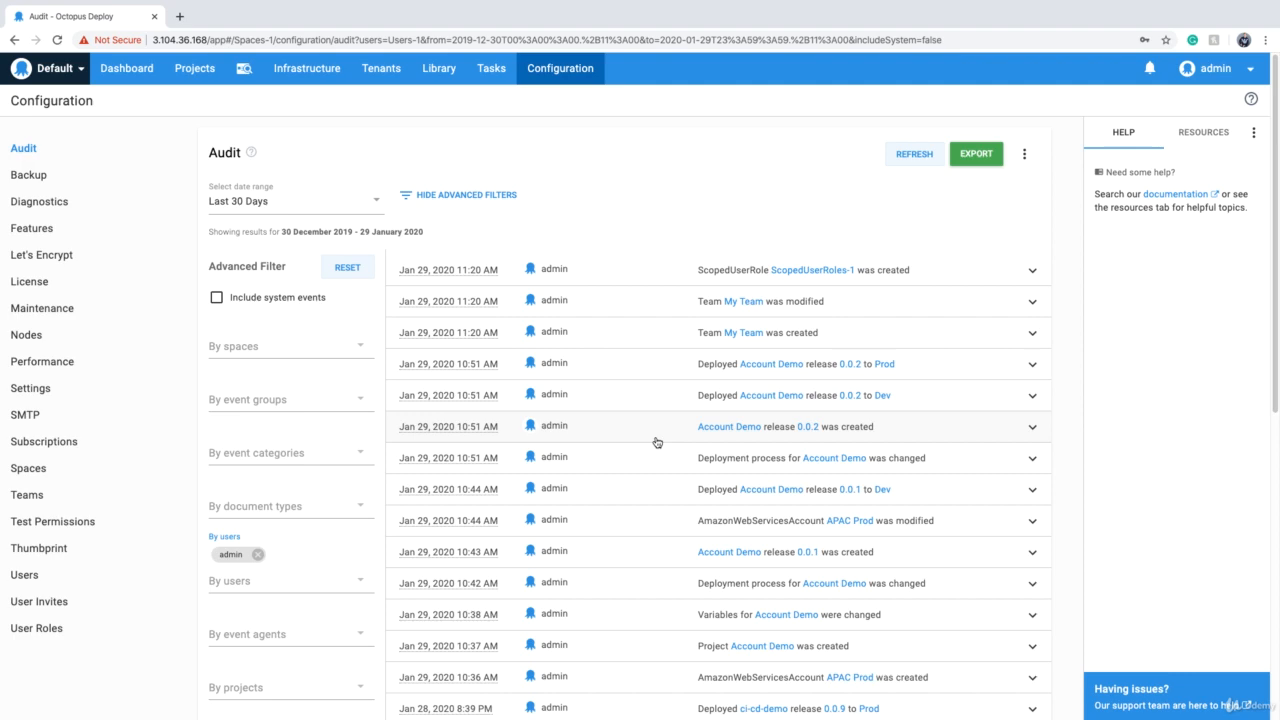
scroll(770, 415, "down", 10)
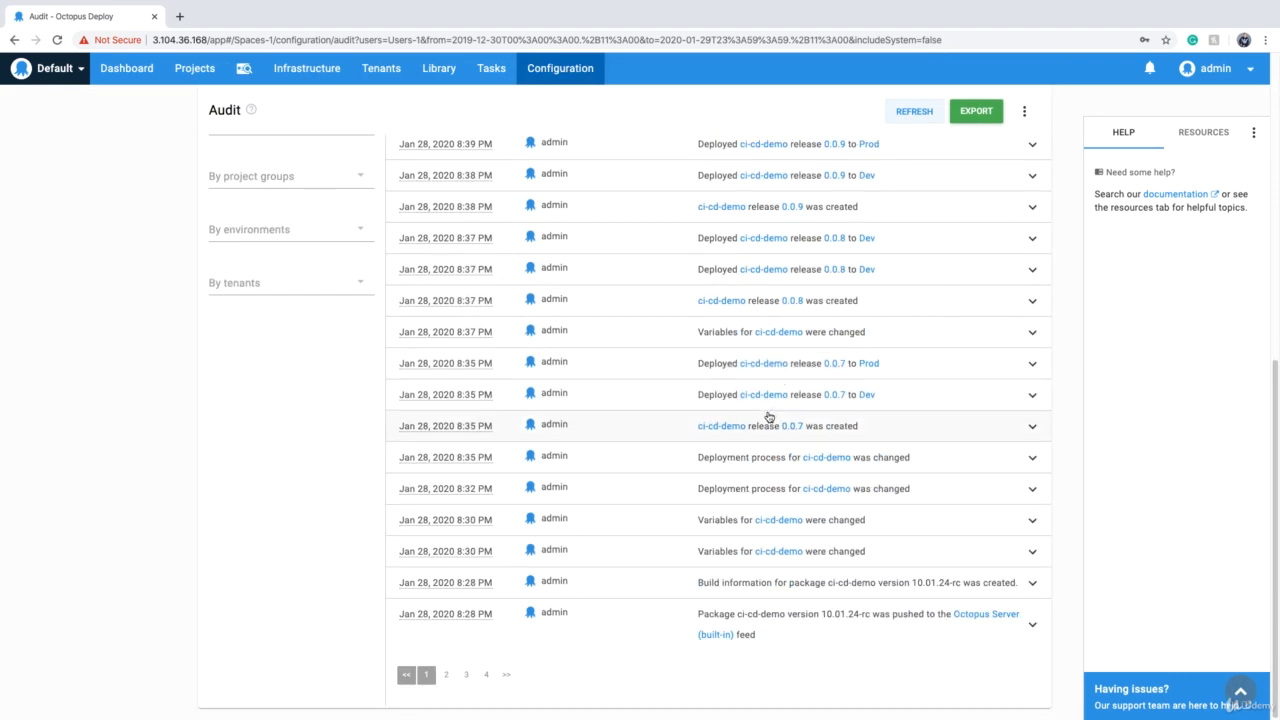
scroll(768, 416, "up", 10)
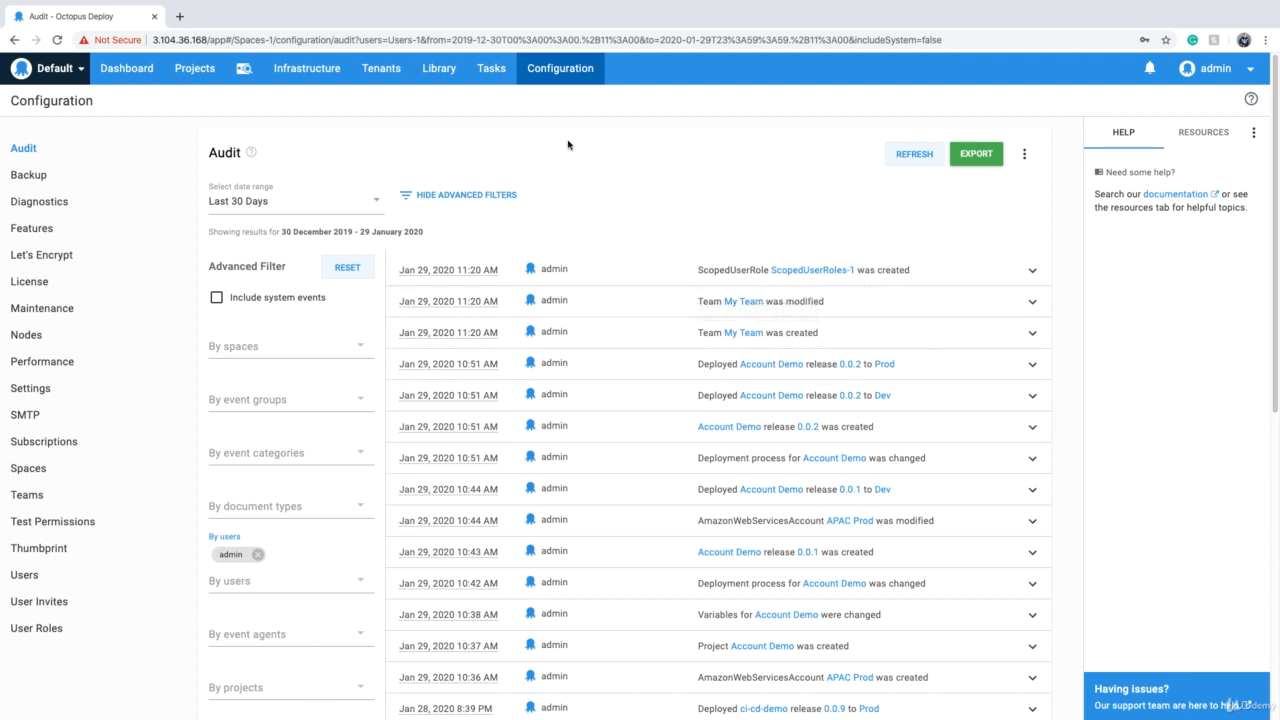
Step: Open the general audit log from the configuration area, limit its date range to Today, and review the listed events
left_click(578, 66)
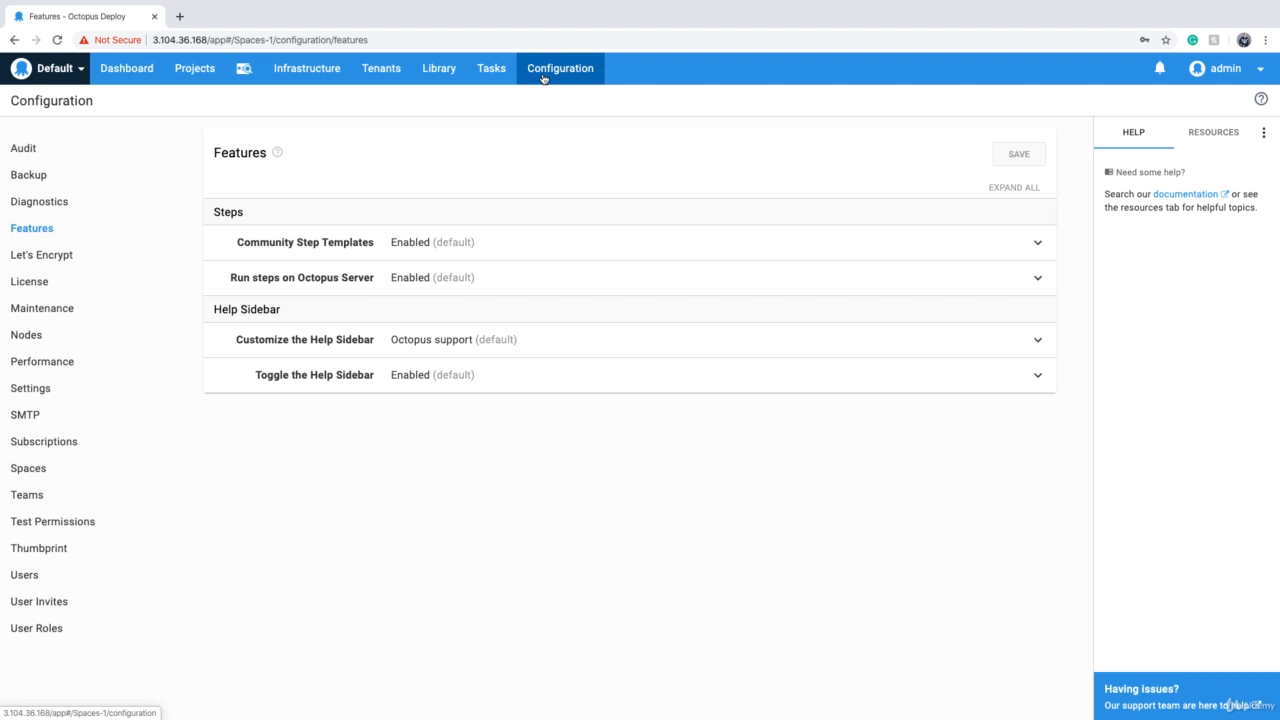
left_click(29, 149)
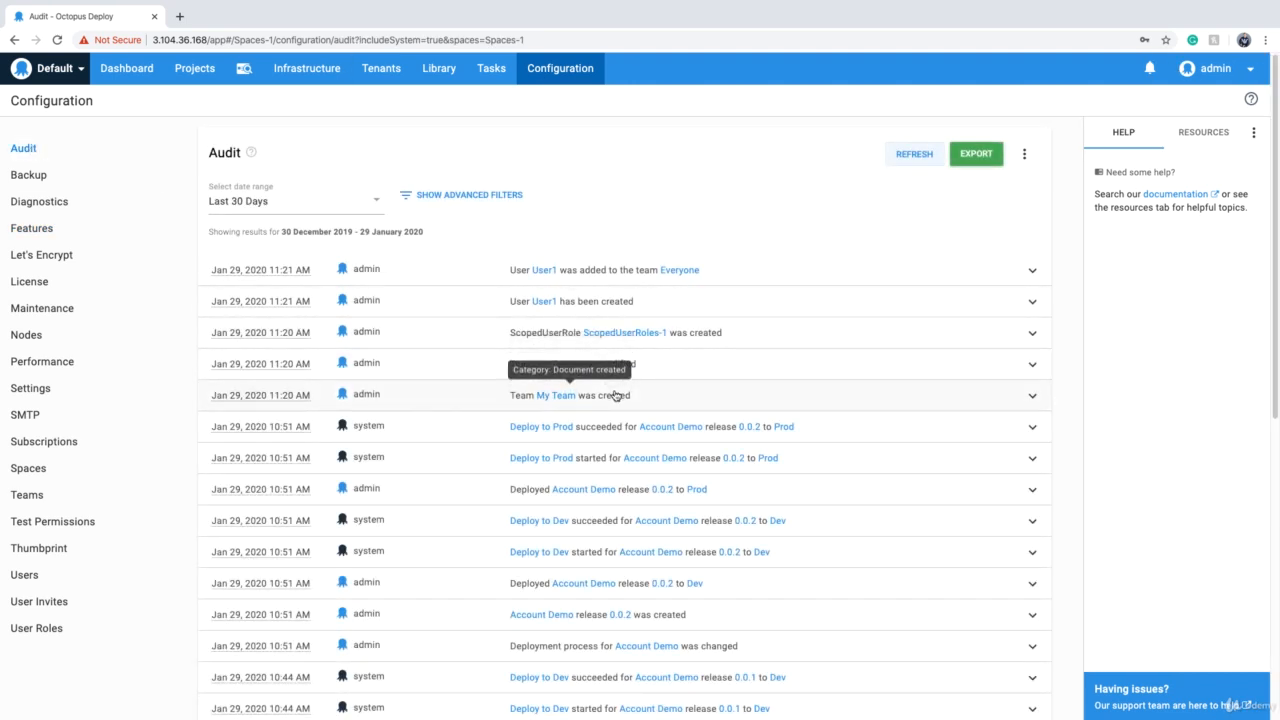
left_click(365, 206)
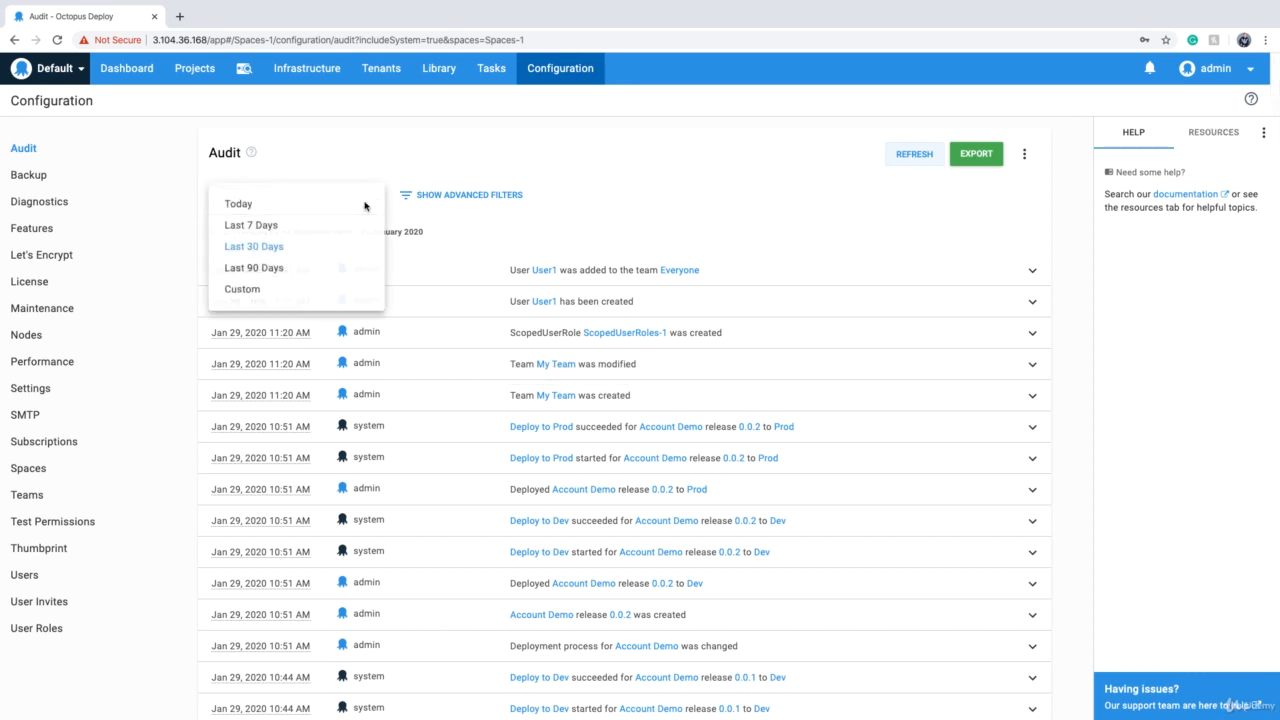
left_click(246, 205)
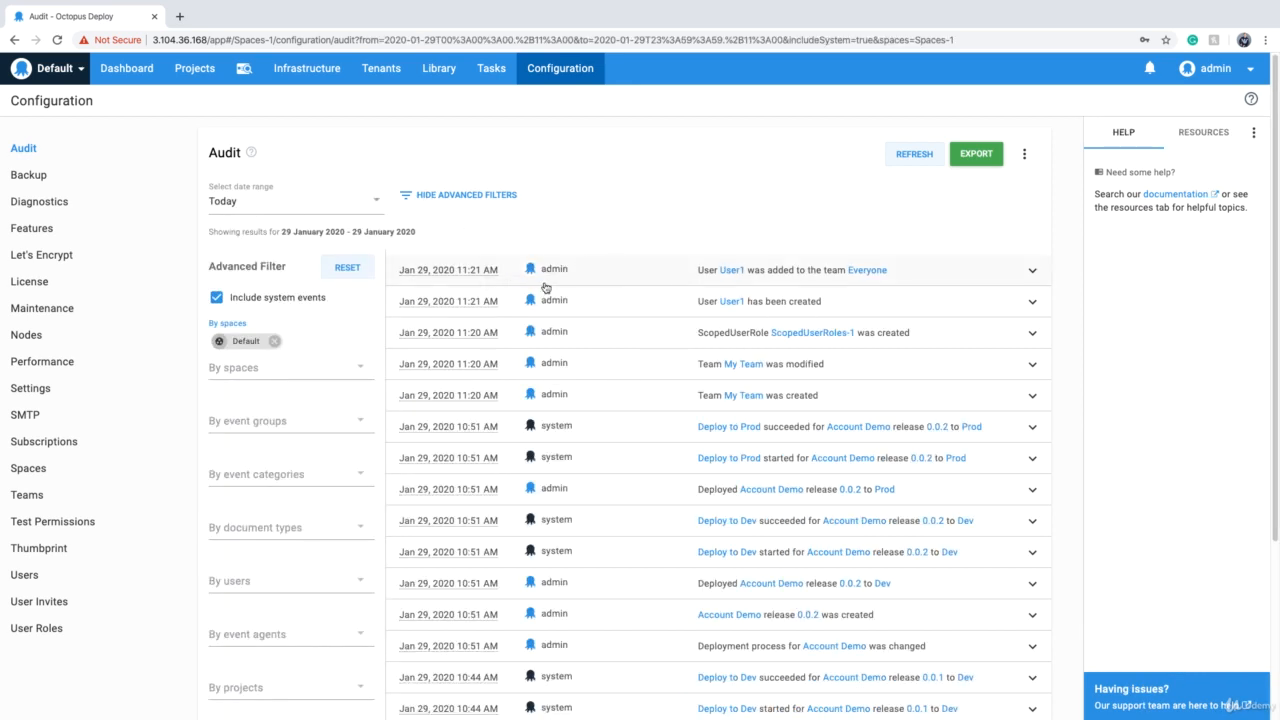
scroll(766, 471, "down", 3)
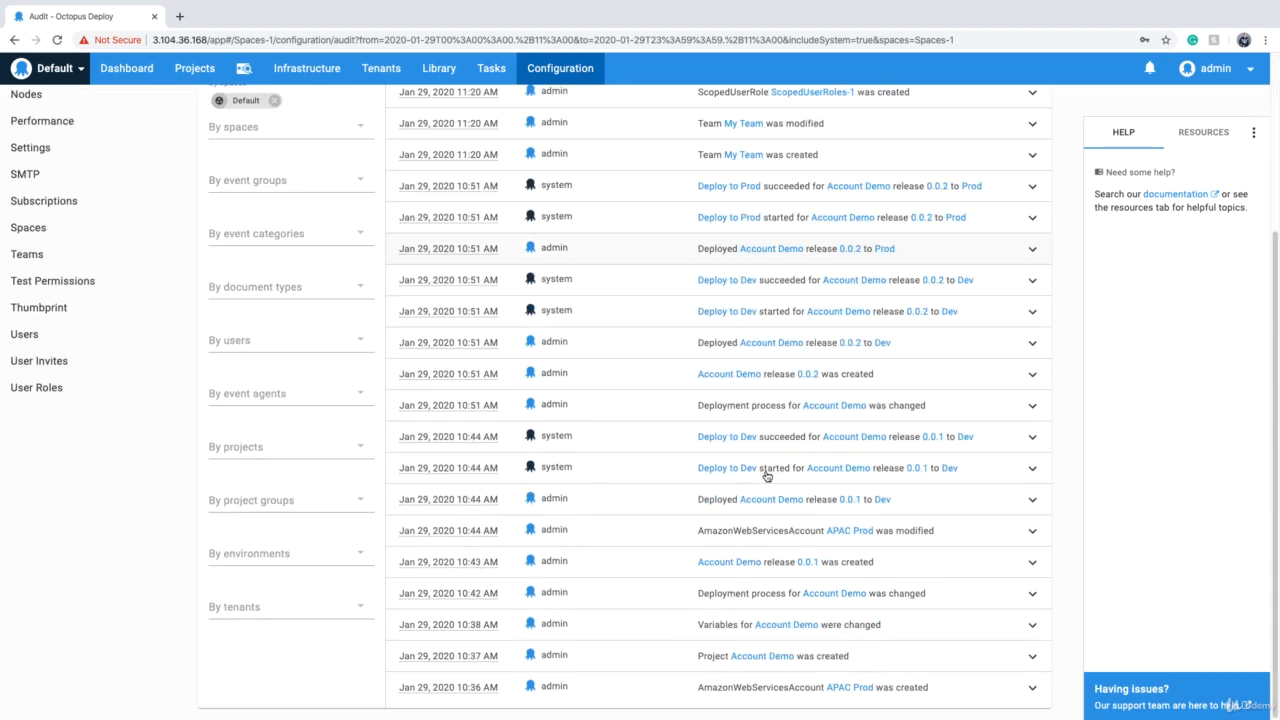
scroll(495, 590, "up", 2)
scroll(500, 588, "up", 1)
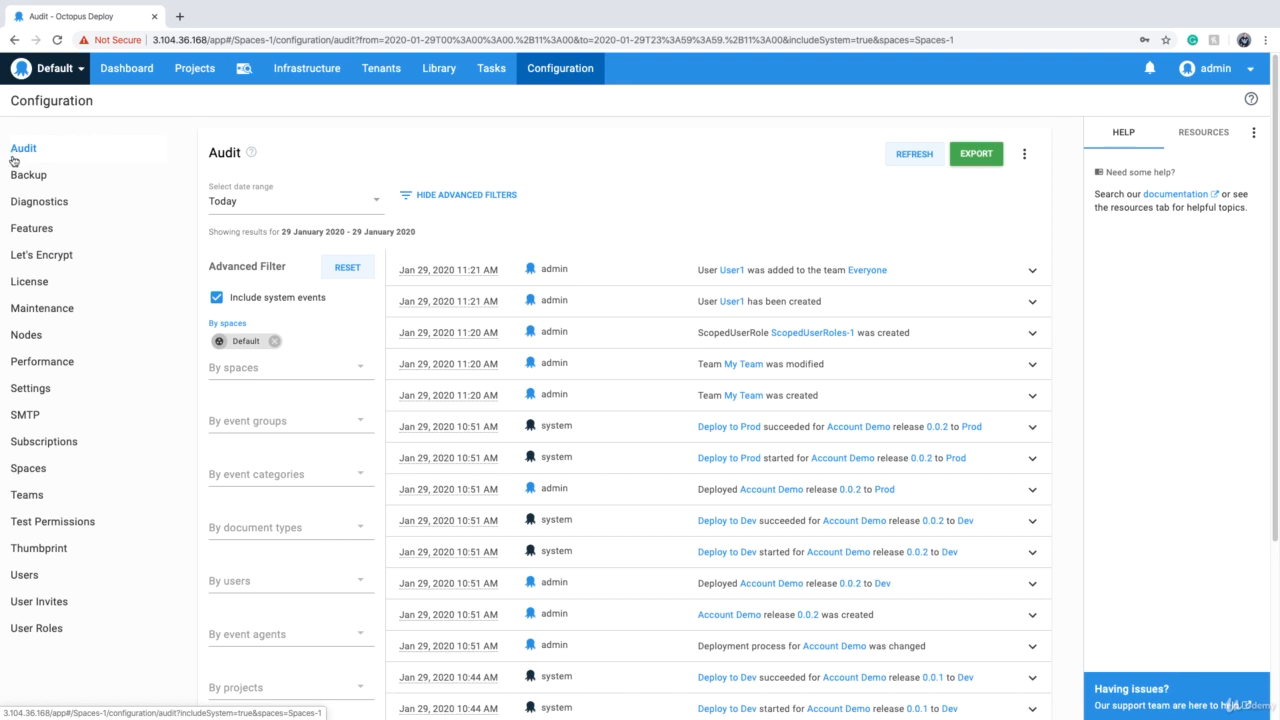
Step: View the Features configuration, and open the projects overview
left_click(36, 228)
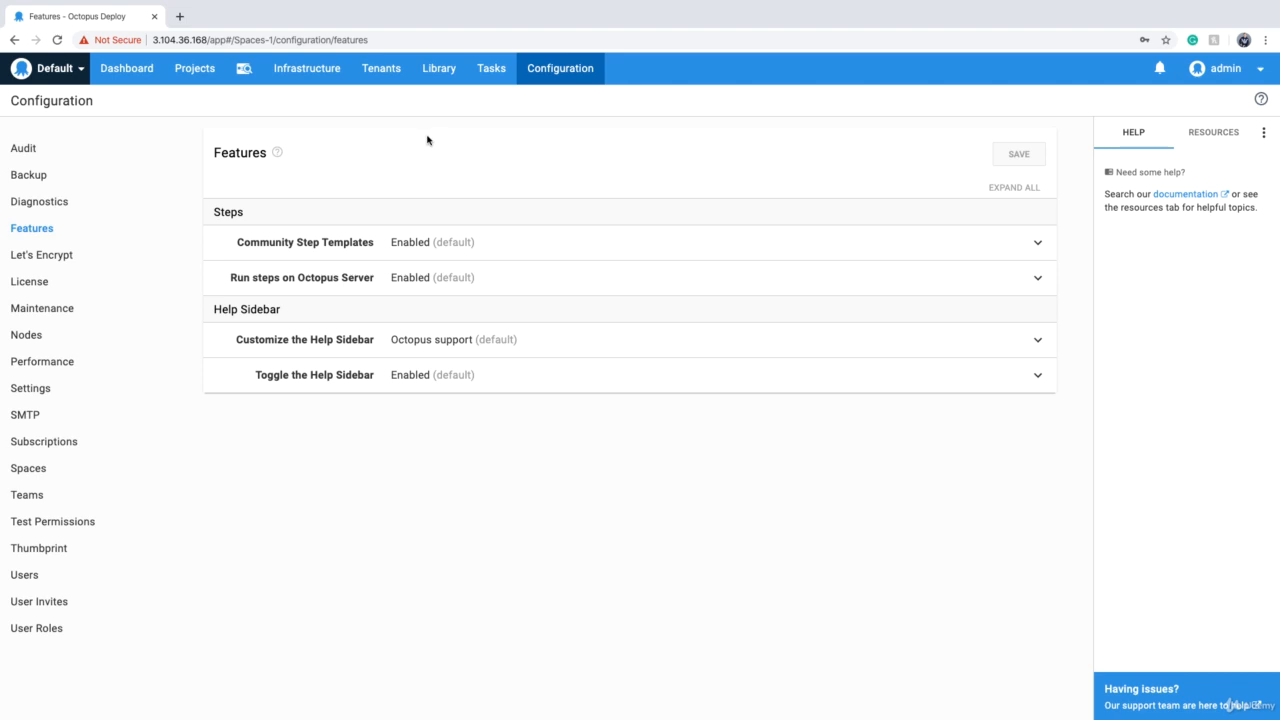
left_click(192, 70)
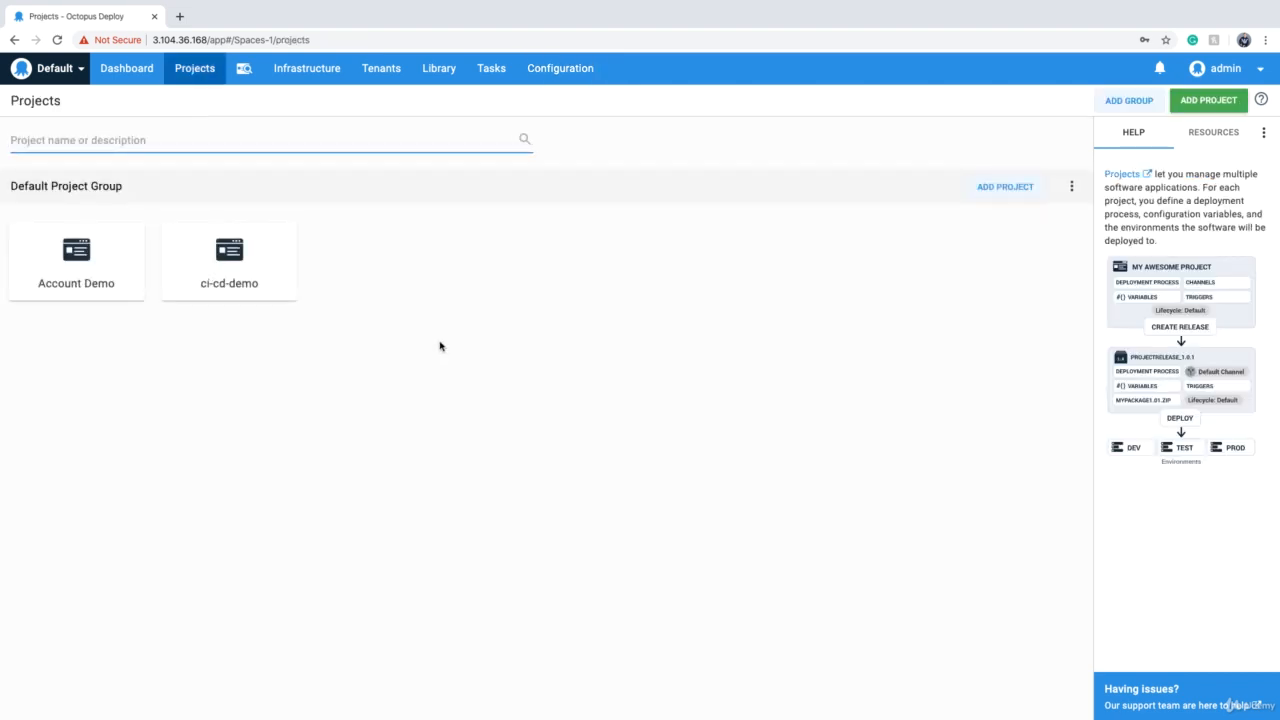